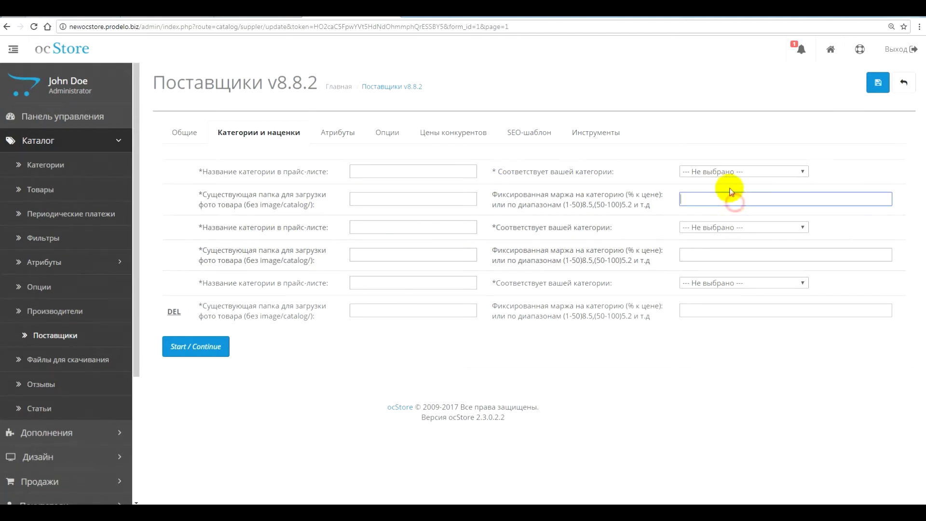
- Review the category mapping and margin fields of the supplier, ending on its general settings
{"action": "left_click", "coordinate": [714, 174]}
{"action": "left_click", "coordinate": [625, 194]}
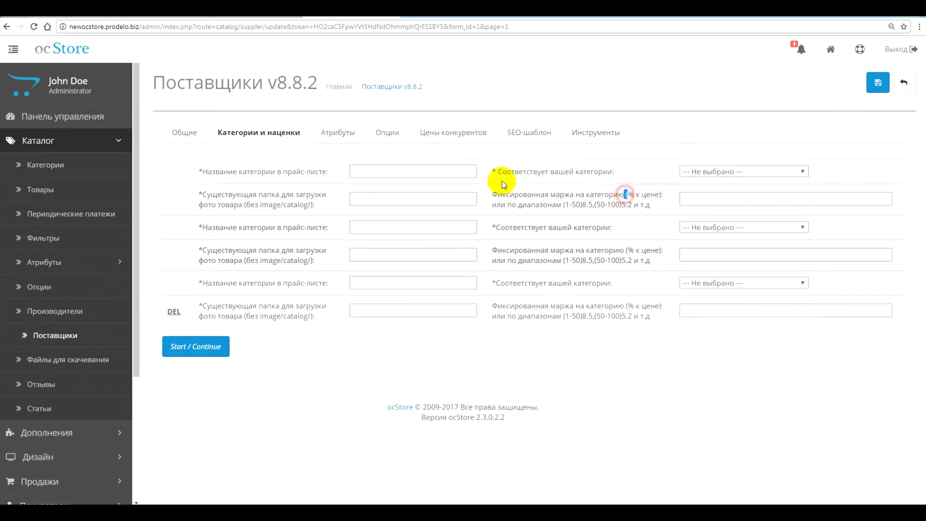
{"action": "left_click", "coordinate": [188, 130]}
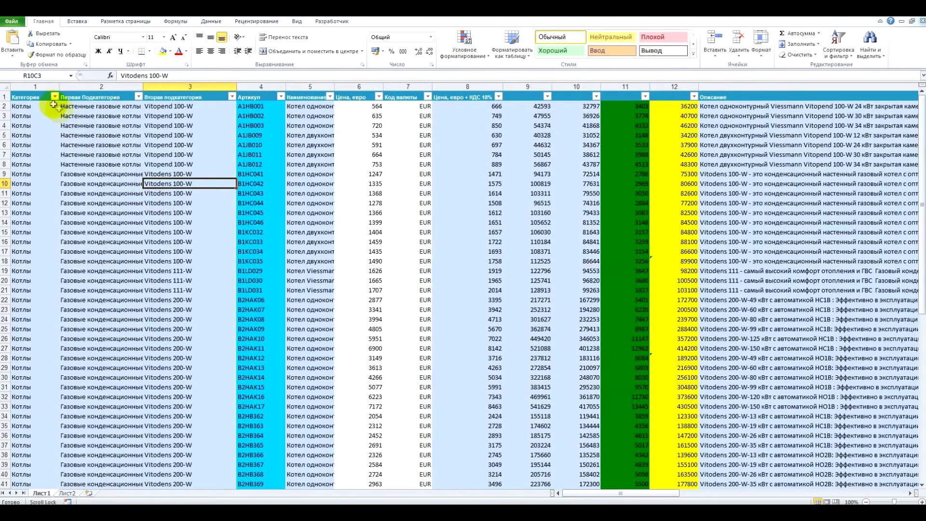
- Examine the three category-level columns in the Excel price list and the supplier form's category column number setting
{"action": "left_click", "coordinate": [42, 85]}
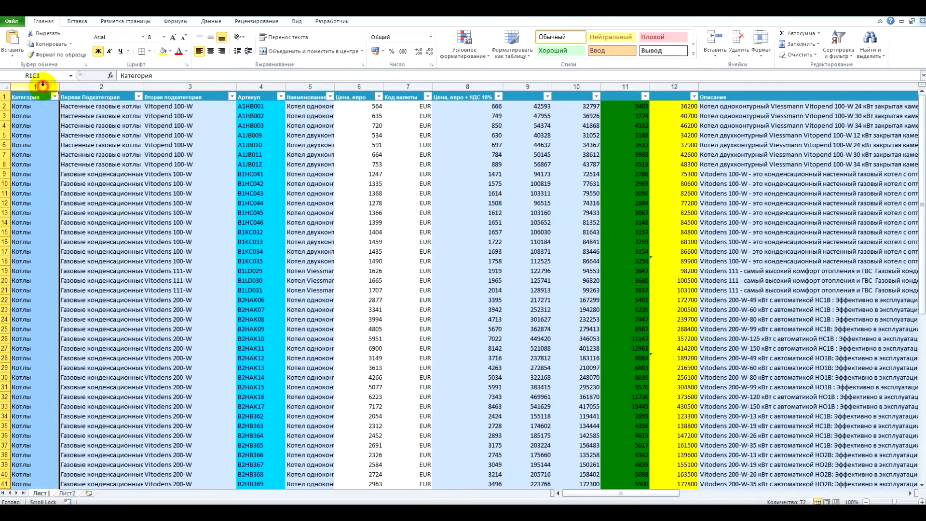
{"action": "left_click", "coordinate": [105, 86]}
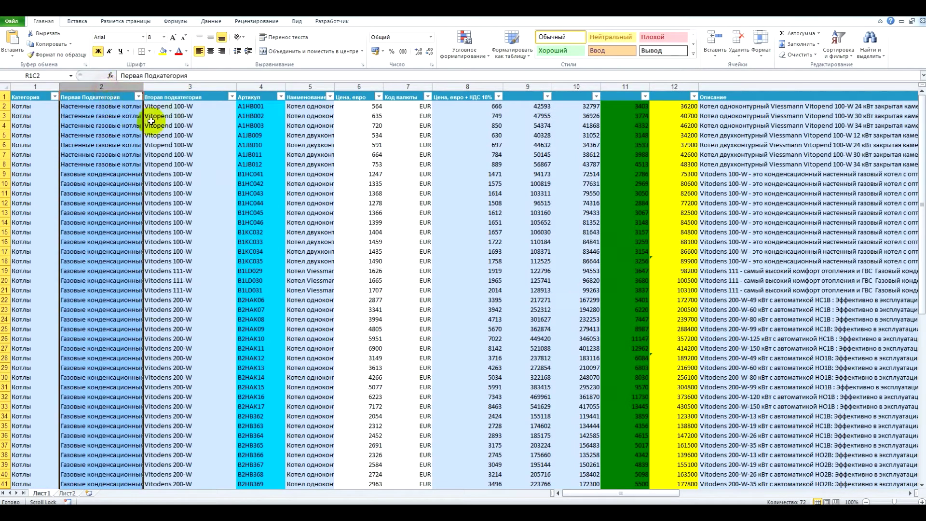
{"action": "left_click", "coordinate": [201, 86]}
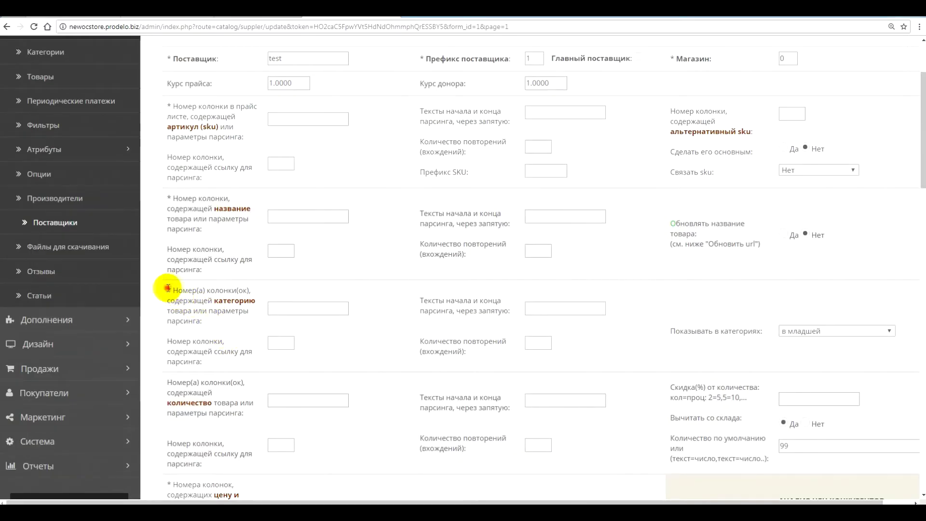
{"action": "left_click_drag", "start_coordinate": [167, 288], "coordinate": [263, 321]}
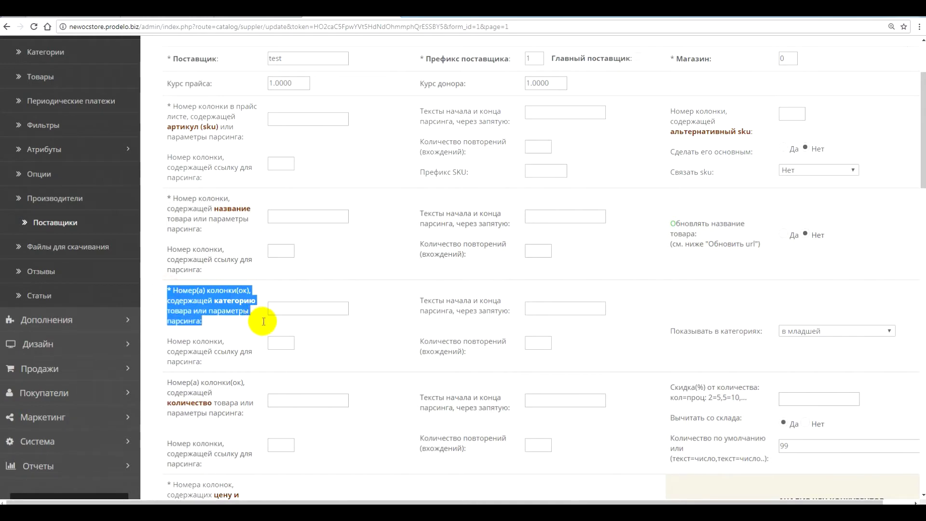
{"action": "left_click", "coordinate": [253, 331]}
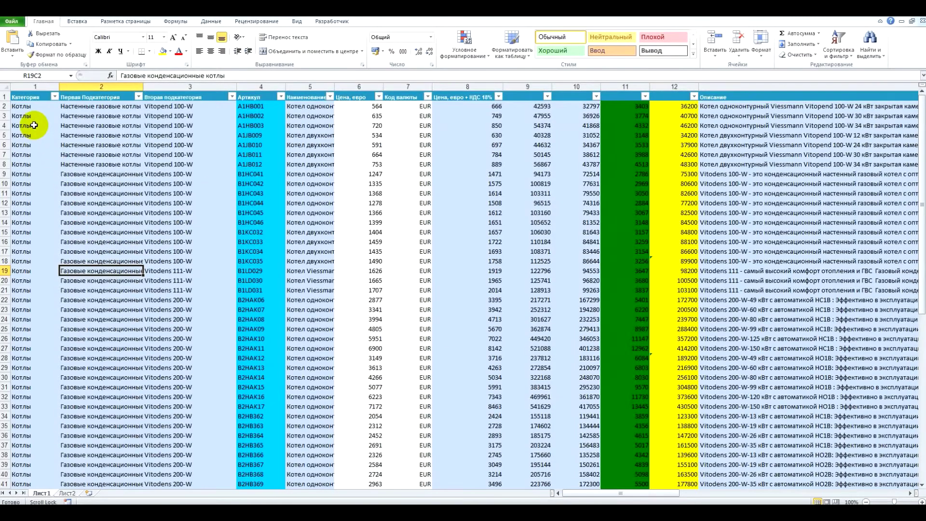
- Inspect the category levels of sample rows in the Excel price list and the filter values of the Категория column
{"action": "left_click", "coordinate": [33, 117]}
{"action": "left_click", "coordinate": [95, 115]}
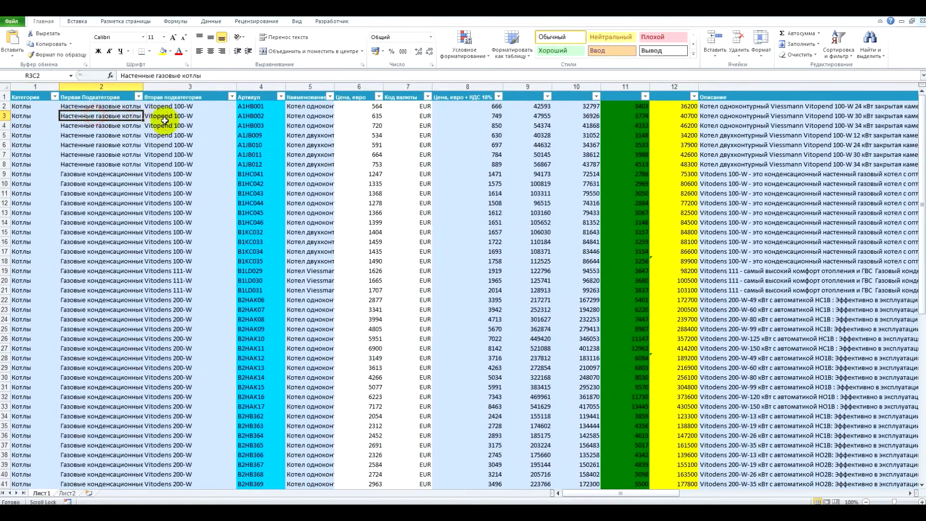
{"action": "left_click", "coordinate": [164, 117]}
{"action": "left_click", "coordinate": [24, 203]}
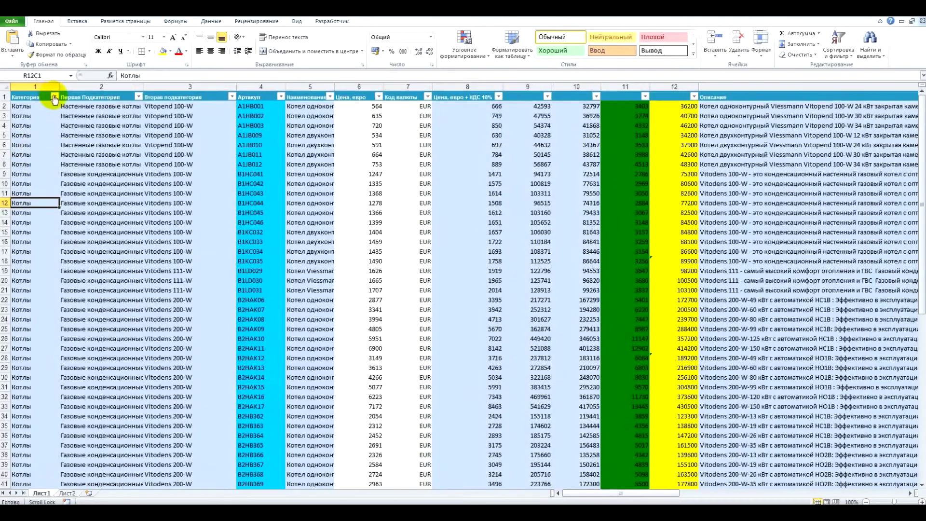
{"action": "left_click", "coordinate": [55, 96]}
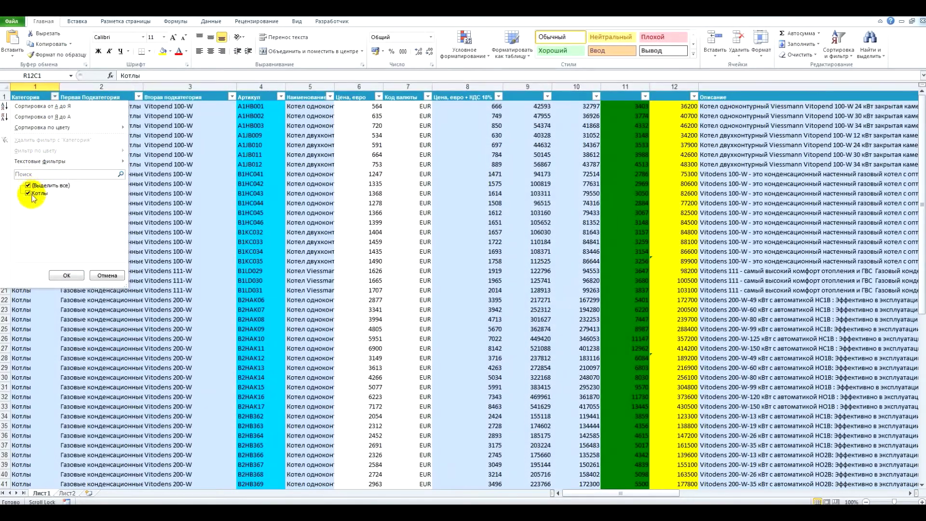
{"action": "left_click", "coordinate": [67, 275]}
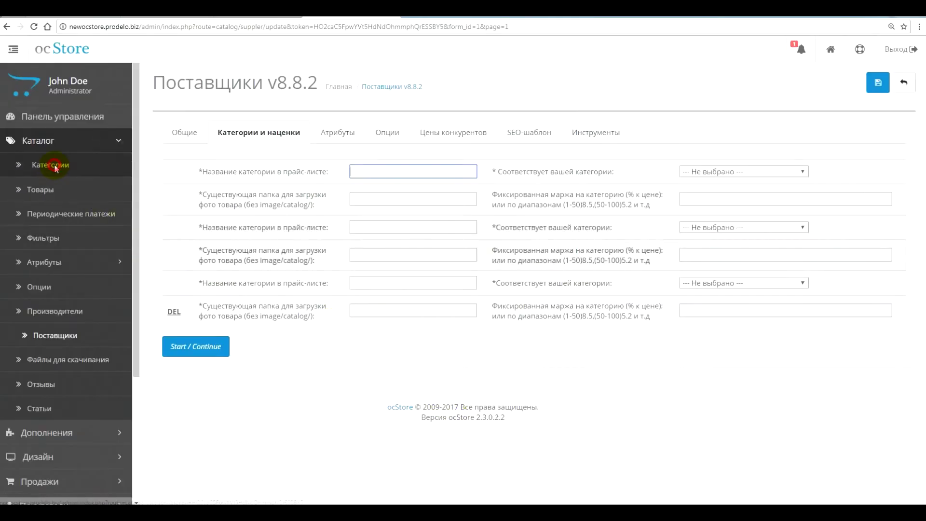
- Add a new top-level store category named Котлы in ocStore and save it
{"action": "left_click", "coordinate": [54, 166]}
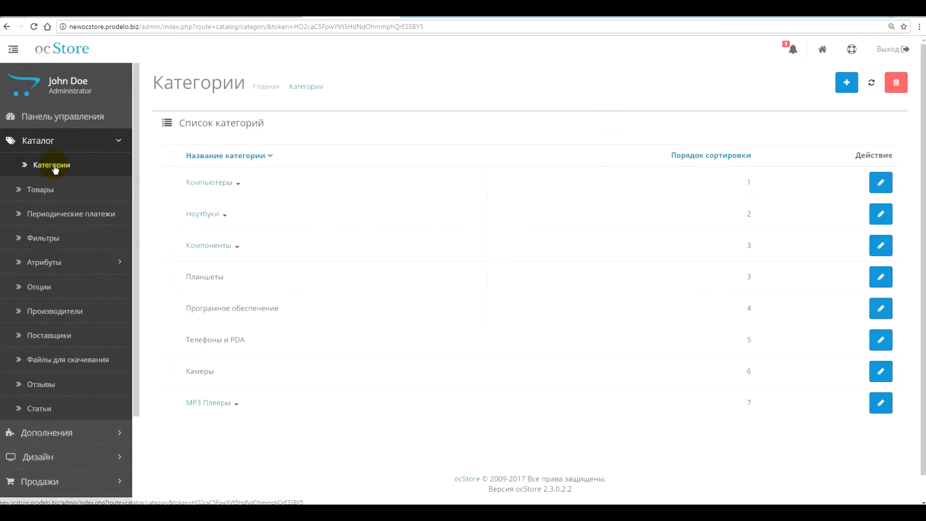
{"action": "left_click", "coordinate": [839, 88]}
{"action": "left_click", "coordinate": [330, 236]}
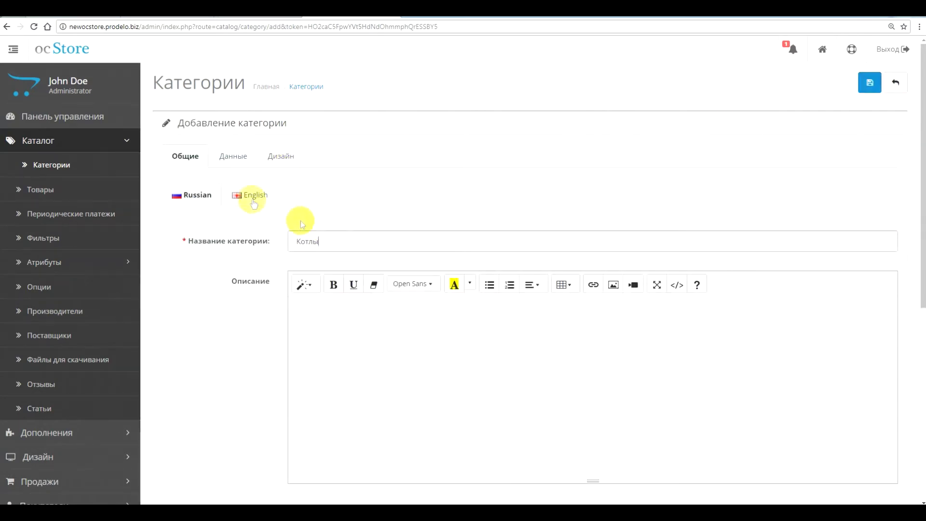
{"action": "scroll", "coordinate": [270, 251], "scroll_direction": "down", "scroll_amount": 7}
{"action": "scroll", "coordinate": [248, 279], "scroll_direction": "up", "scroll_amount": 7}
{"action": "left_click", "coordinate": [232, 161]}
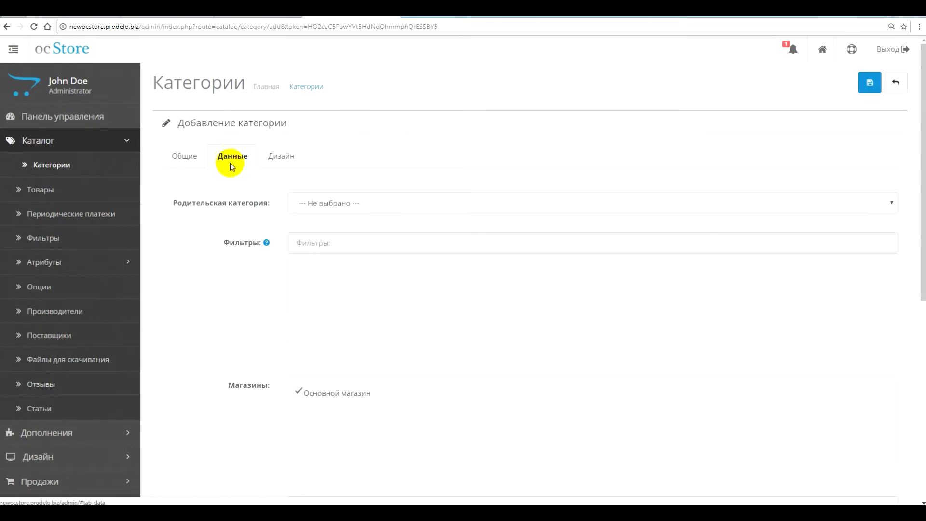
{"action": "left_click", "coordinate": [275, 155]}
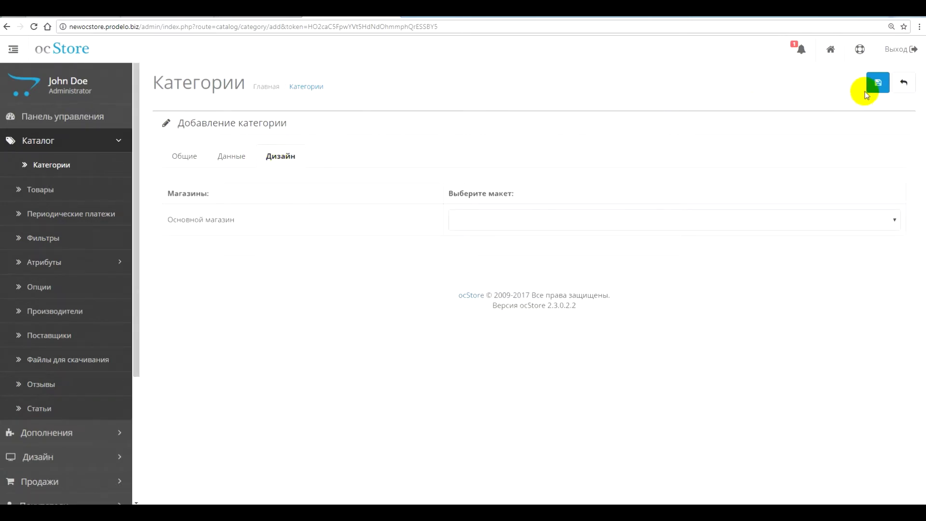
{"action": "left_click", "coordinate": [877, 83]}
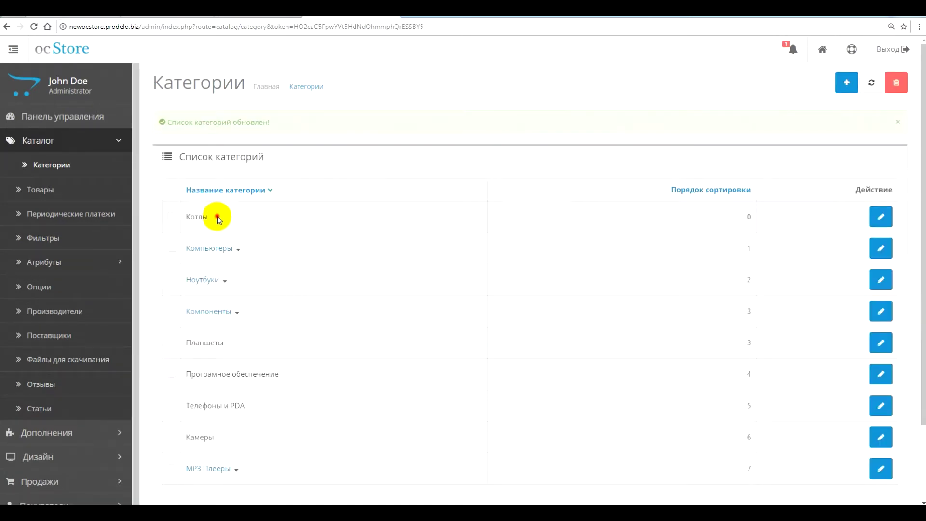
{"action": "left_click_drag", "start_coordinate": [214, 215], "coordinate": [184, 216]}
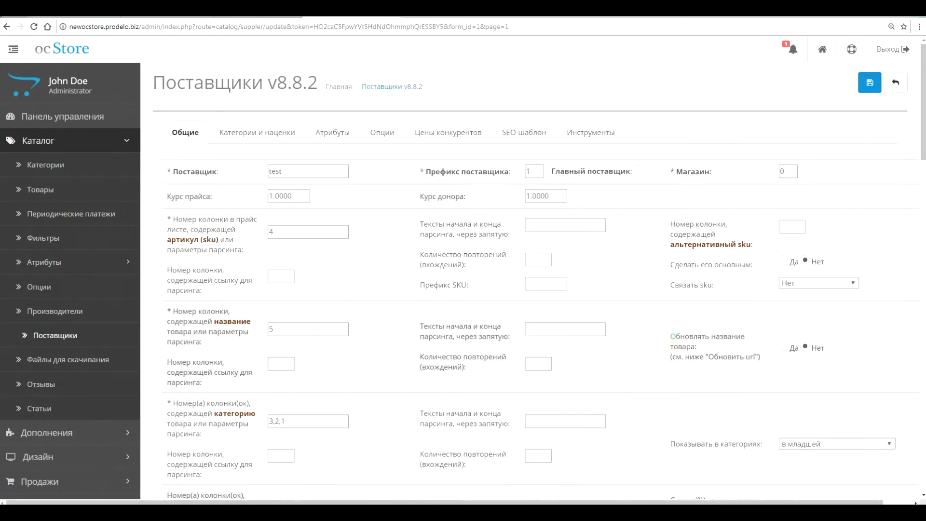
- Close the Mozilla Thunderbird window
{"action": "right_click", "coordinate": [149, 502]}
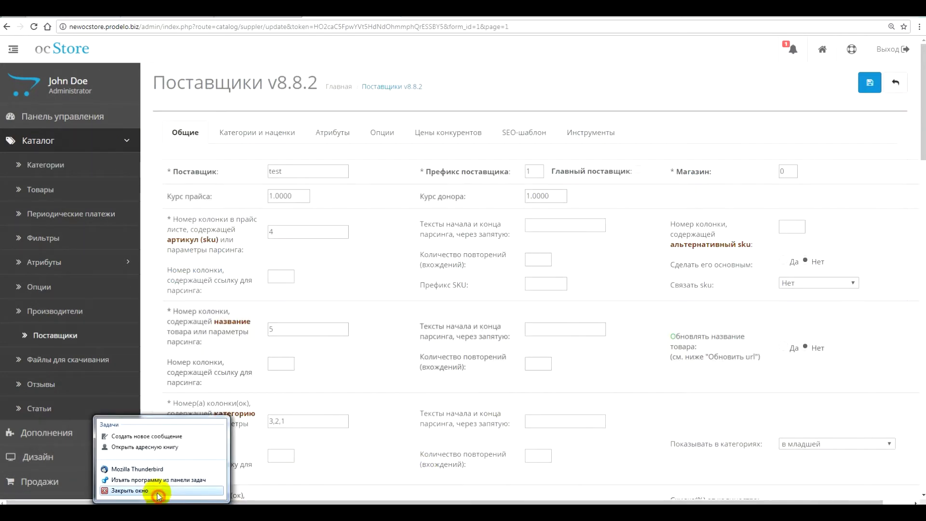
{"action": "left_click", "coordinate": [159, 488]}
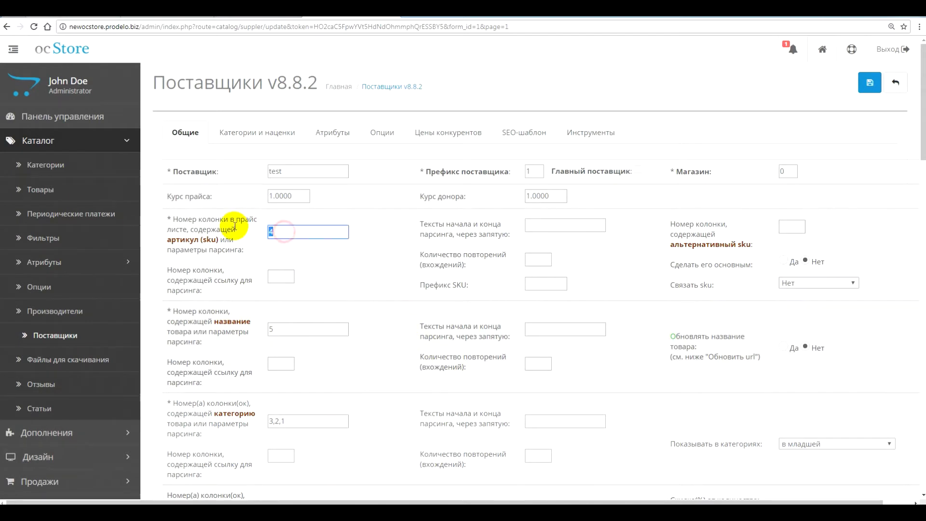
- Compare the supplier form's SKU column number with the Артикул column in the Excel price list
{"action": "left_click_drag", "start_coordinate": [169, 239], "coordinate": [241, 240]}
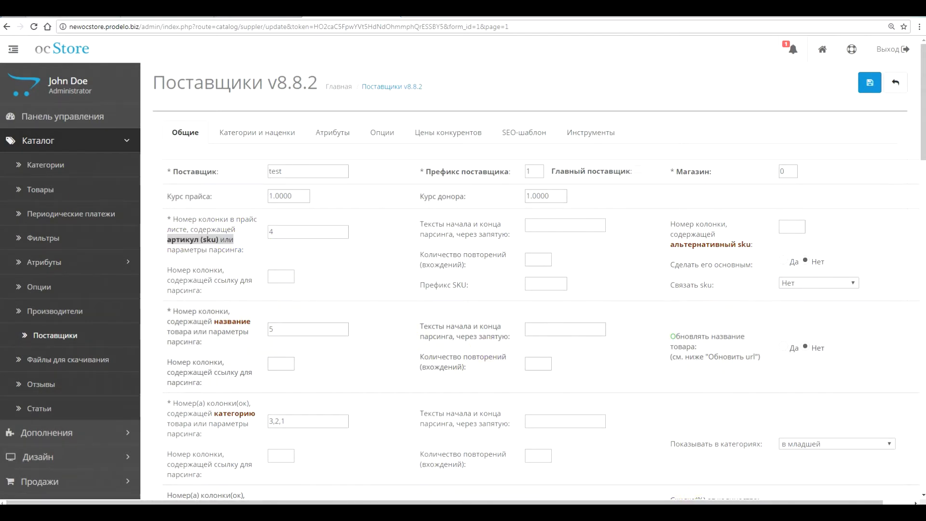
{"action": "key", "text": "alt+Tab"}
{"action": "left_click", "coordinate": [272, 90]}
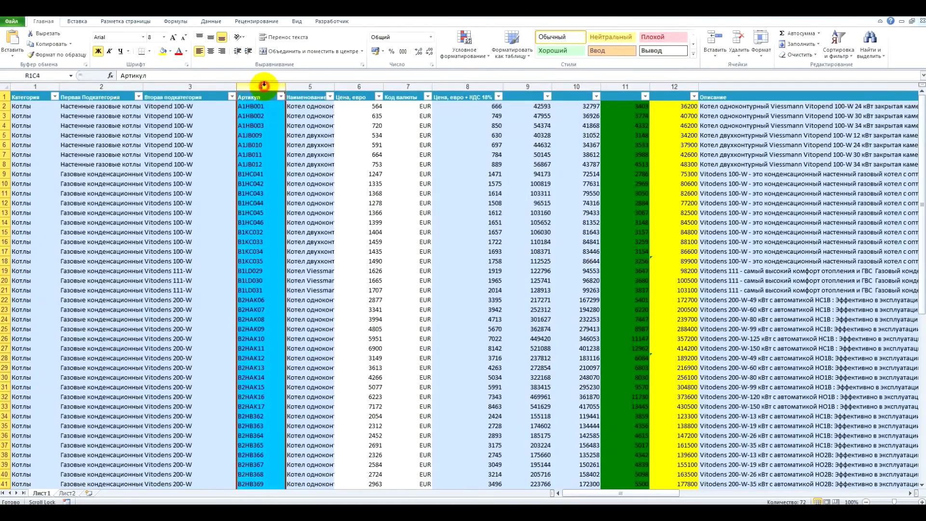
{"action": "key", "text": "alt+Tab"}
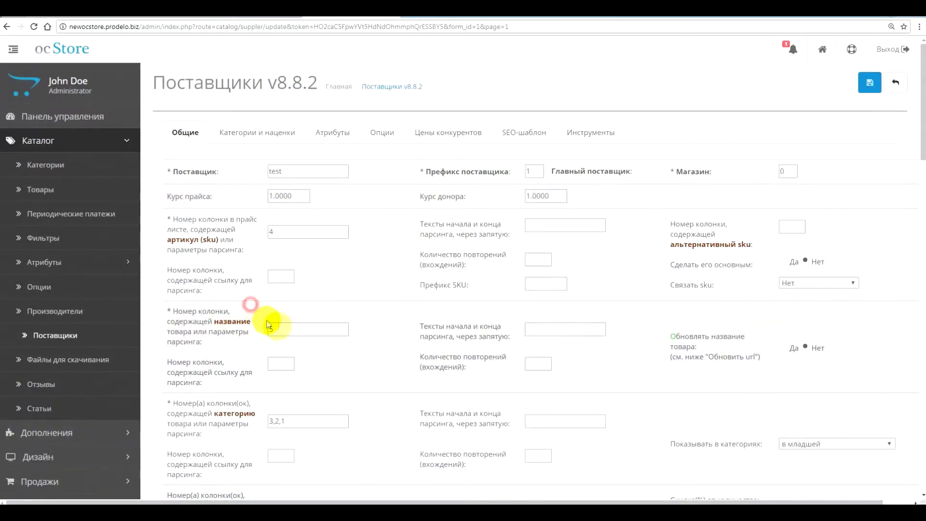
- Compare the supplier form's product name column number with the Наименование column in the Excel price list
{"action": "double_click", "coordinate": [285, 328]}
{"action": "key", "text": "alt+Tab"}
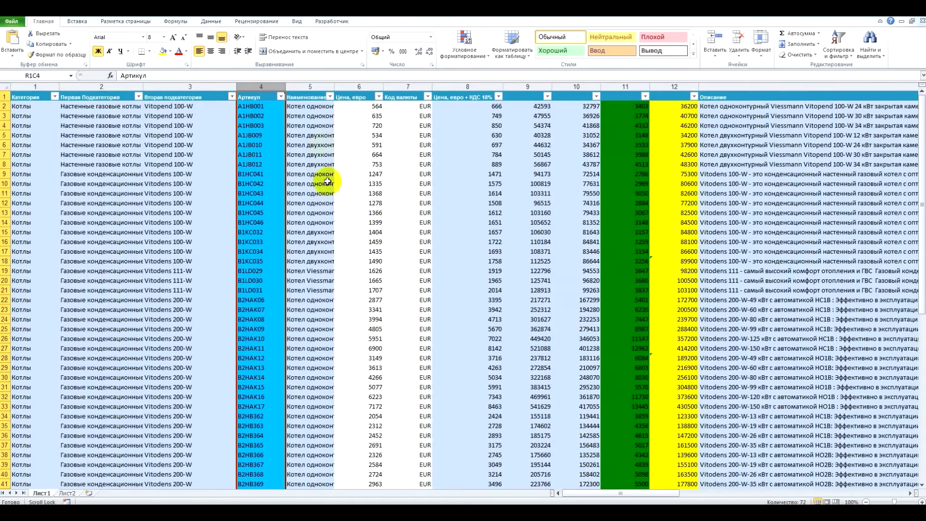
{"action": "left_click", "coordinate": [315, 86]}
{"action": "key", "text": "alt+Tab"}
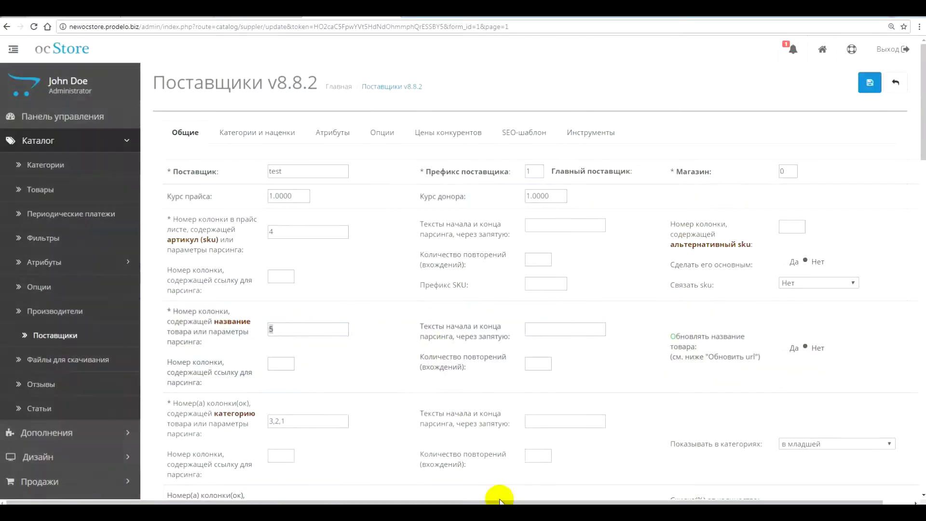
- Compare the supplier form's price column number with the Цена, евро column in the Excel price list
{"action": "scroll", "coordinate": [369, 277], "scroll_direction": "down", "scroll_amount": 5}
{"action": "key", "text": "Tab"}
{"action": "key", "text": "Tab"}
{"action": "scroll", "coordinate": [378, 263], "scroll_direction": "down", "scroll_amount": 2}
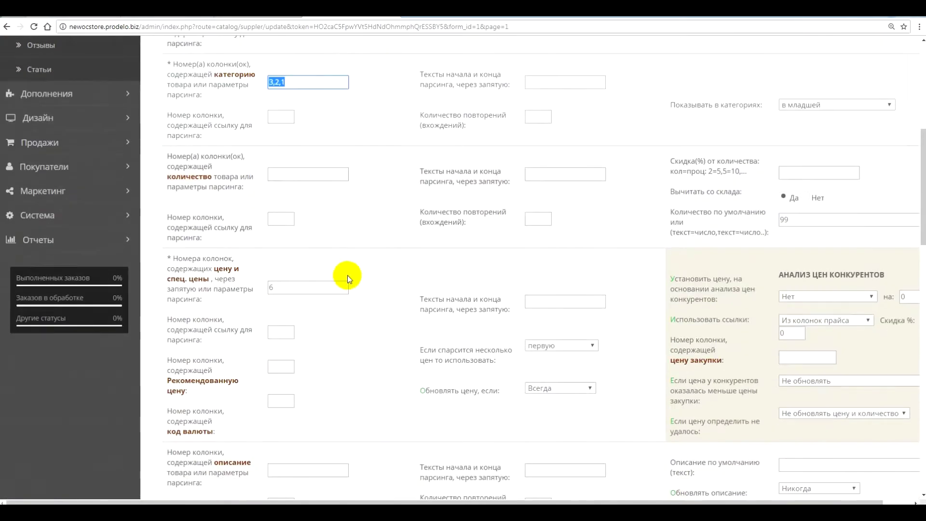
{"action": "left_click_drag", "start_coordinate": [199, 278], "coordinate": [263, 268]}
{"action": "double_click", "coordinate": [271, 287]}
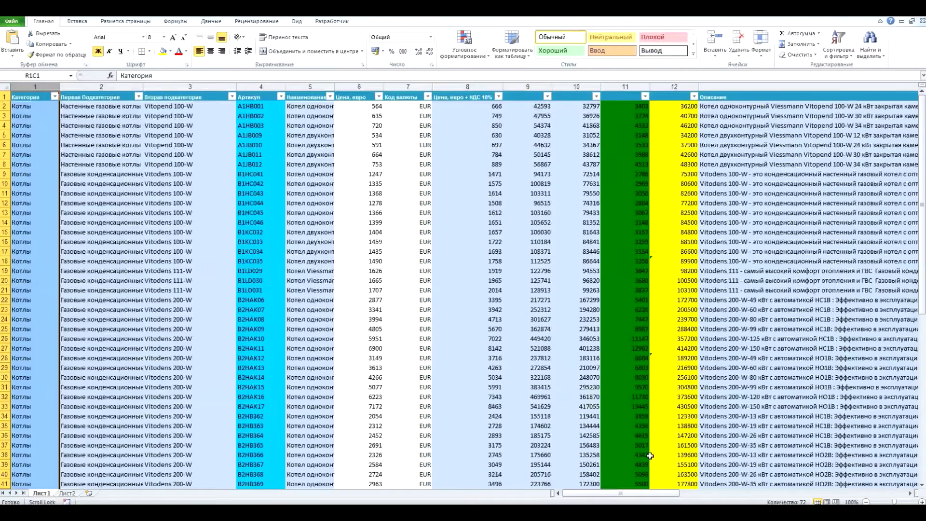
{"action": "key", "text": "alt+Tab"}
{"action": "left_click", "coordinate": [361, 87]}
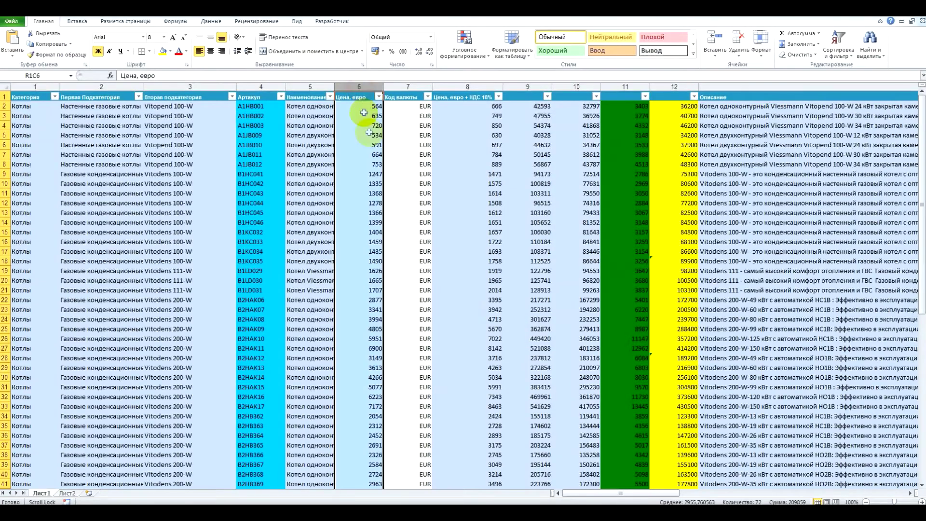
{"action": "key", "text": "alt+Tab"}
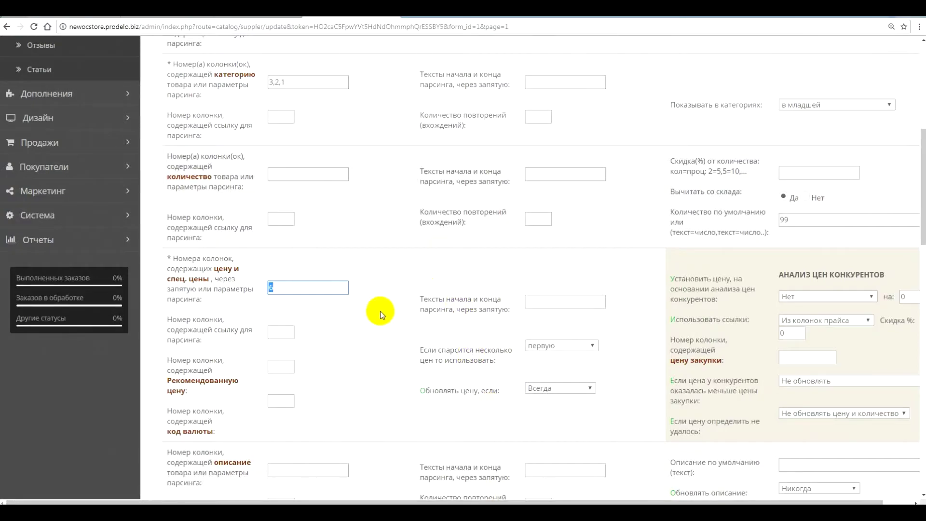
- Look through the rest of the supplier's general settings down to the Действие option
{"action": "scroll", "coordinate": [365, 277], "scroll_direction": "down", "scroll_amount": 15}
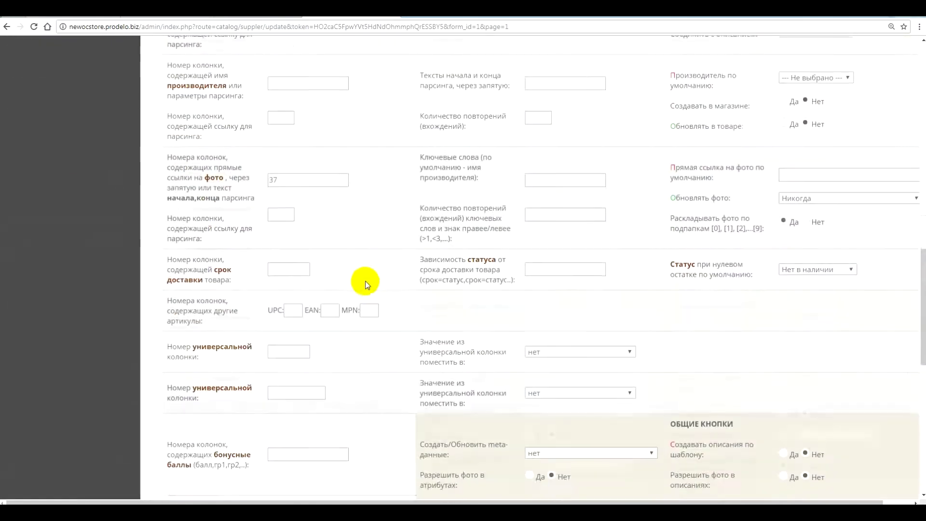
{"action": "scroll", "coordinate": [368, 284], "scroll_direction": "up", "scroll_amount": 15}
{"action": "scroll", "coordinate": [372, 286], "scroll_direction": "down", "scroll_amount": 20}
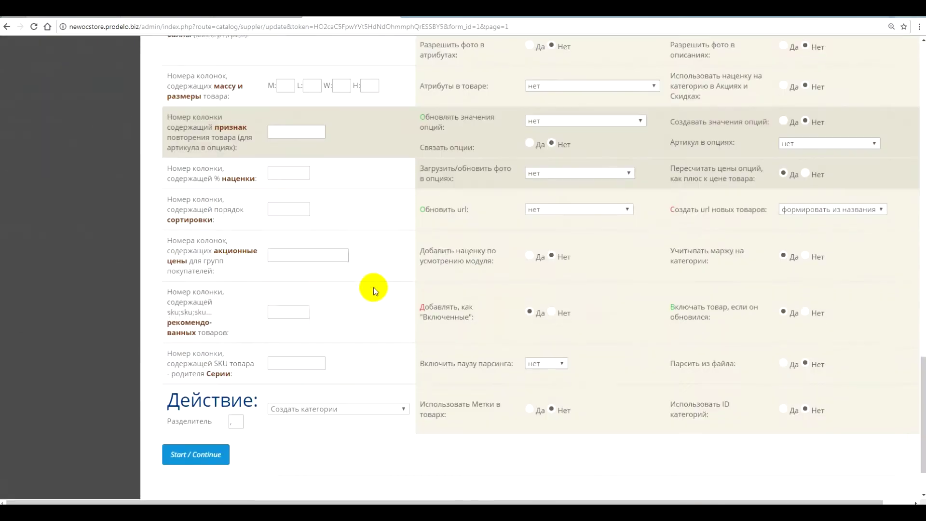
{"action": "scroll", "coordinate": [375, 290], "scroll_direction": "up", "scroll_amount": 15}
{"action": "scroll", "coordinate": [377, 285], "scroll_direction": "up", "scroll_amount": 10}
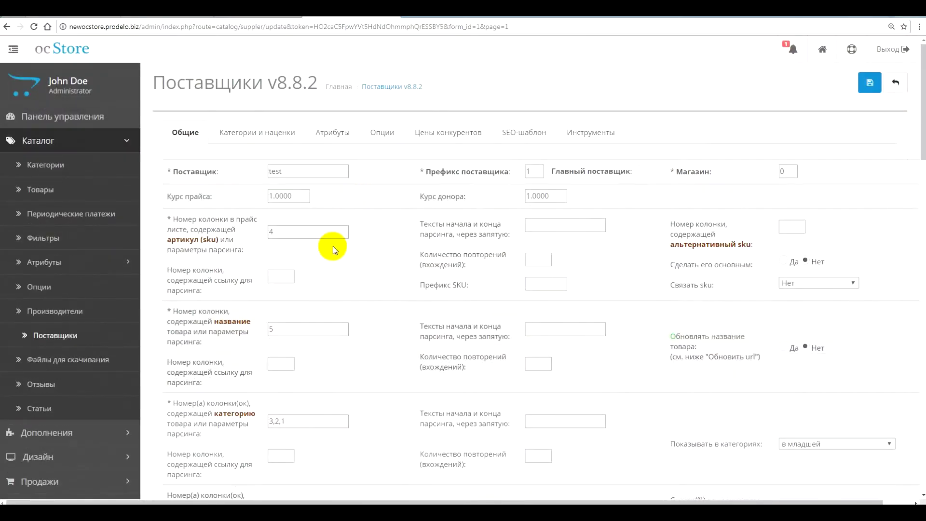
{"action": "scroll", "coordinate": [352, 256], "scroll_direction": "down", "scroll_amount": 20}
{"action": "scroll", "coordinate": [367, 264], "scroll_direction": "up", "scroll_amount": 20}
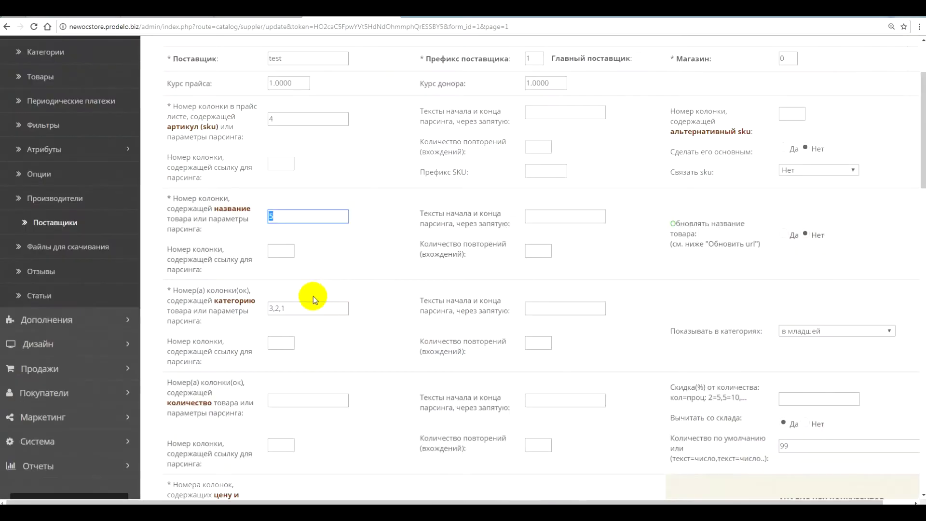
- Compare the supplier form's category column numbers 3,2,1 with the three category and subcategory columns in the Excel price list
{"action": "double_click", "coordinate": [300, 309]}
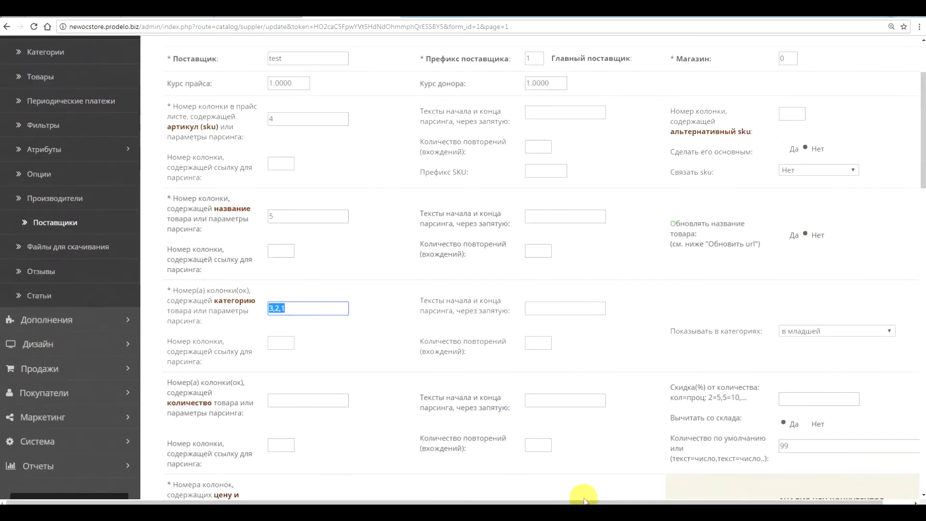
{"action": "key", "text": "alt+Tab"}
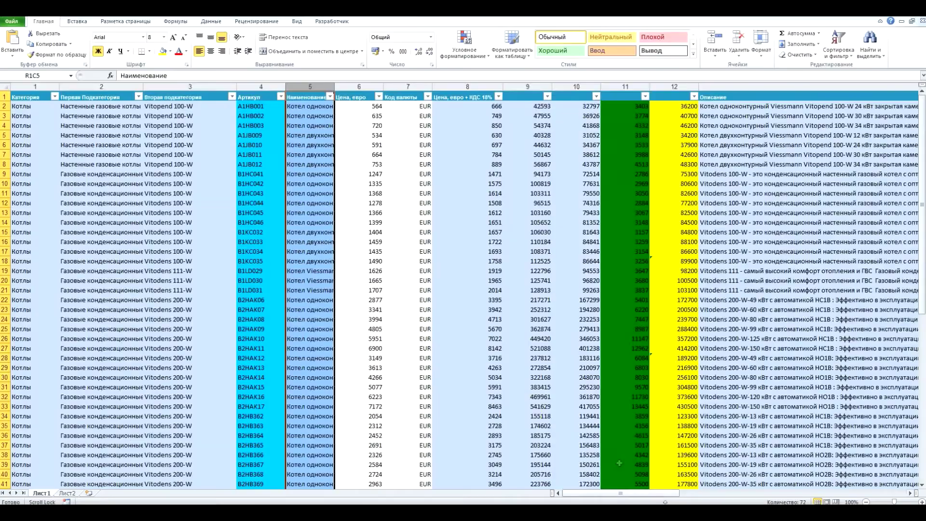
{"action": "left_click", "coordinate": [175, 86]}
{"action": "left_click", "coordinate": [106, 86]}
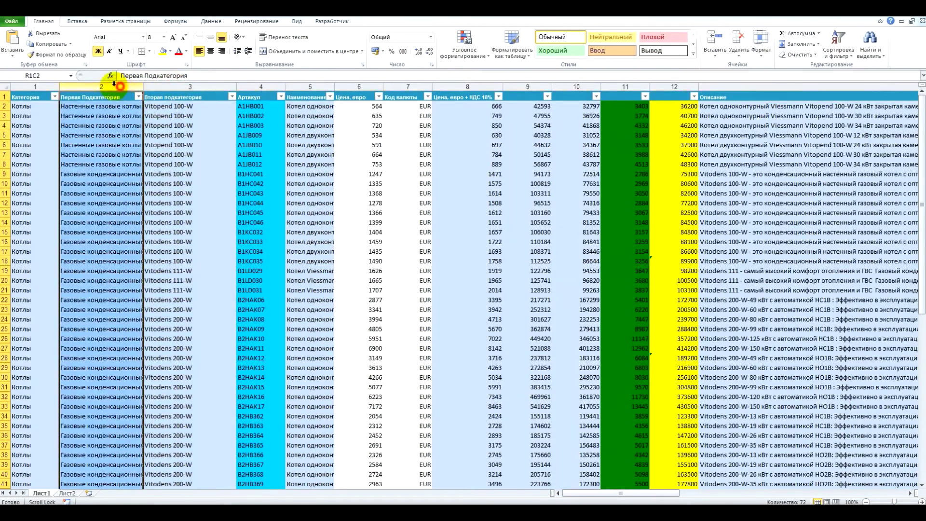
{"action": "left_click", "coordinate": [37, 86]}
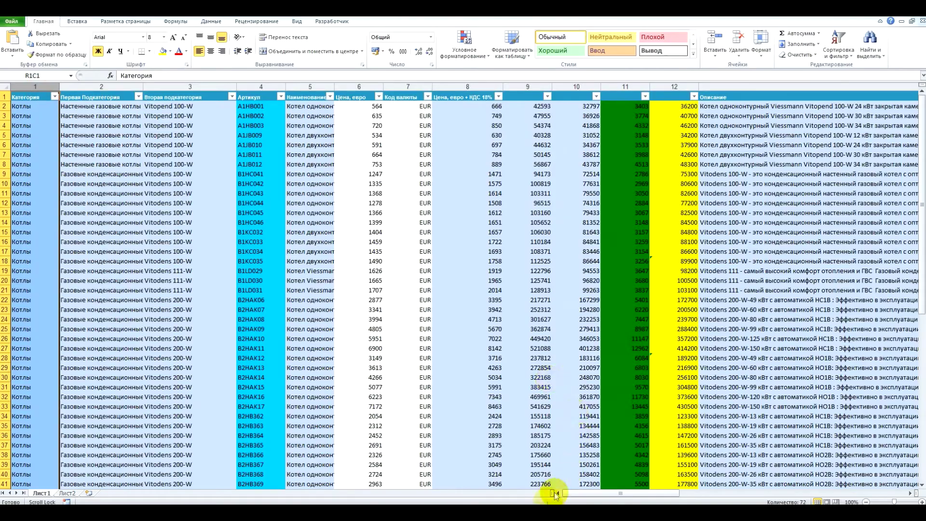
{"action": "key", "text": "alt+Tab"}
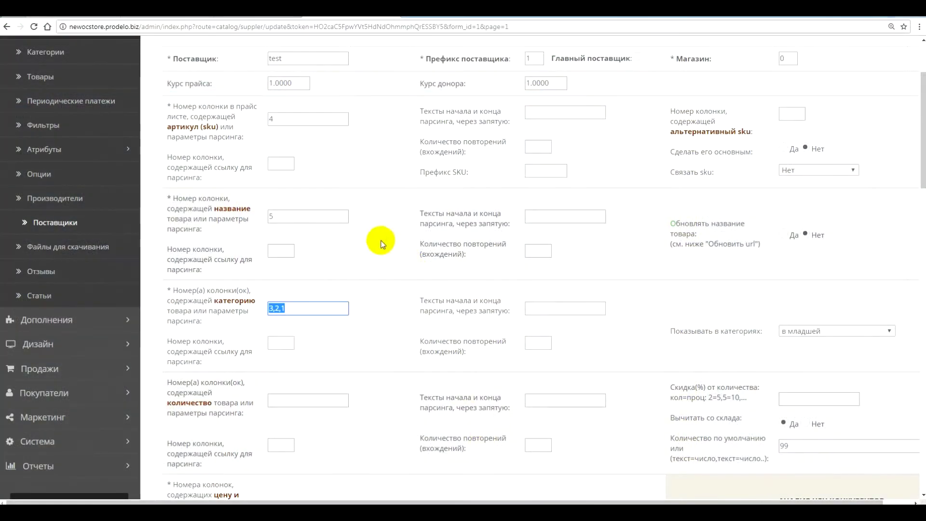
- Add a category mapping with price-list name test, photo folder test and store category Котлы, and save the supplier
{"action": "scroll", "coordinate": [381, 251], "scroll_direction": "down", "scroll_amount": 2}
{"action": "scroll", "coordinate": [269, 155], "scroll_direction": "up", "scroll_amount": 4}
{"action": "left_click", "coordinate": [251, 130]}
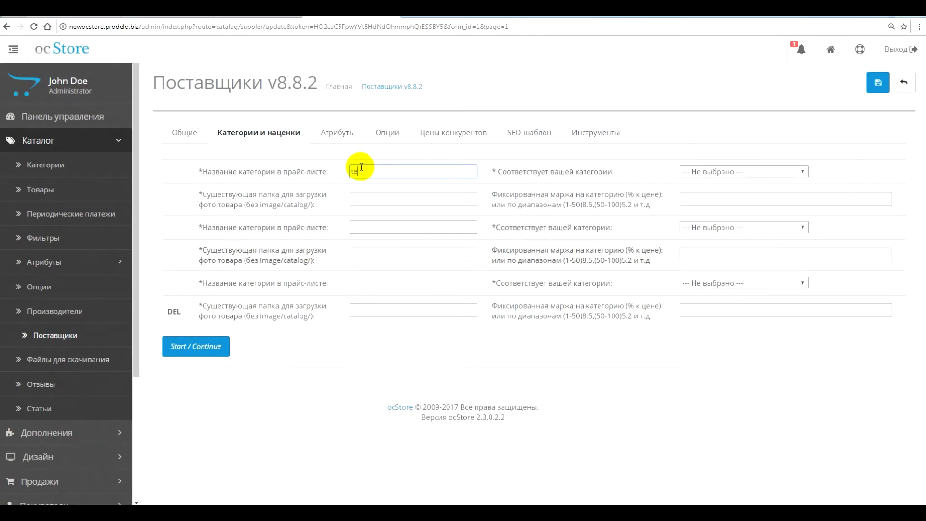
{"action": "left_click", "coordinate": [367, 195]}
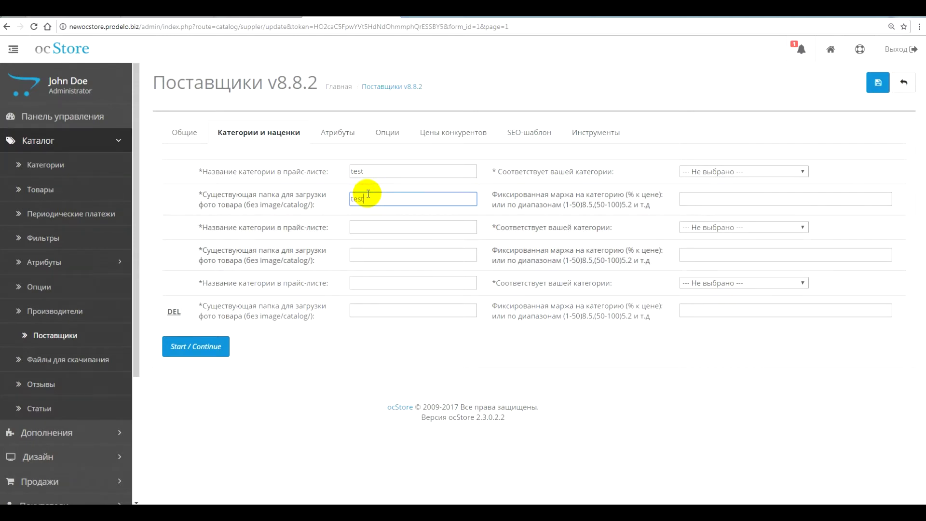
{"action": "left_click", "coordinate": [721, 171]}
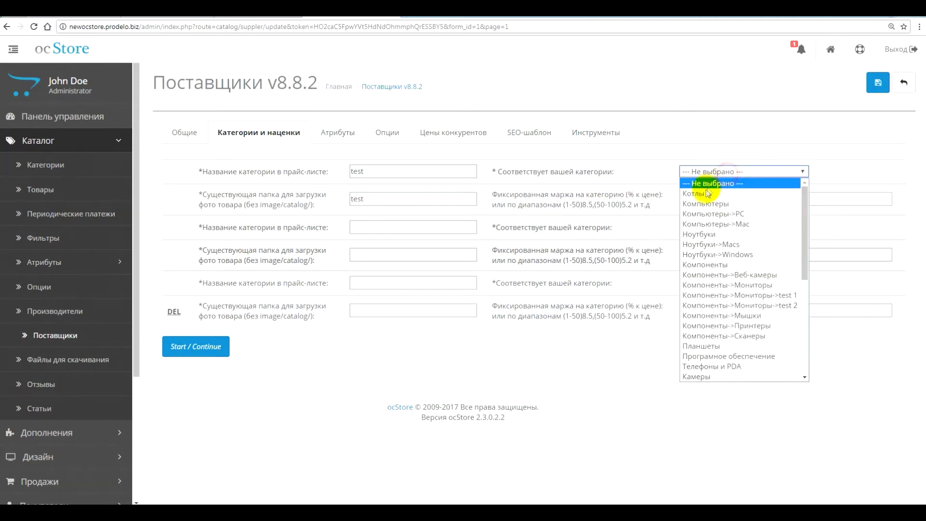
{"action": "left_click", "coordinate": [708, 194]}
{"action": "left_click", "coordinate": [887, 94]}
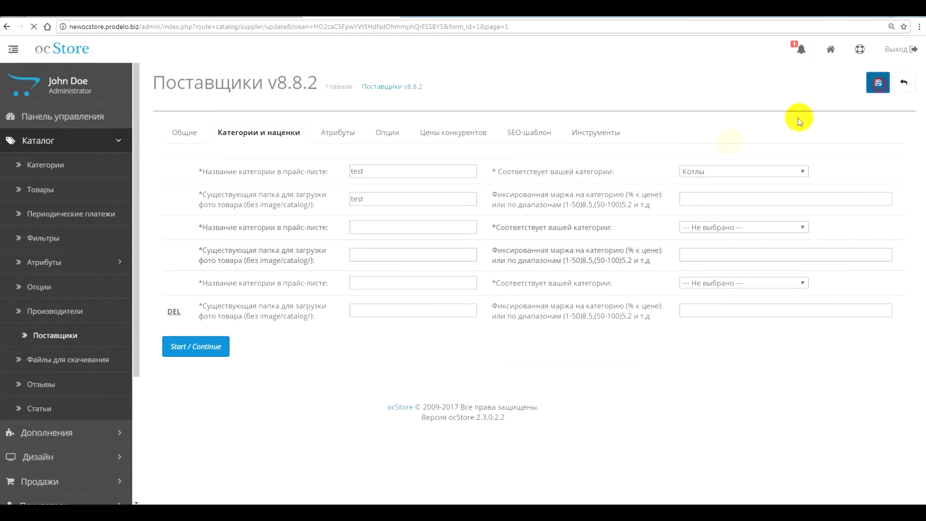
- Reopen the test supplier, set its Действие option to Создать категории and save the form
{"action": "left_click", "coordinate": [890, 191]}
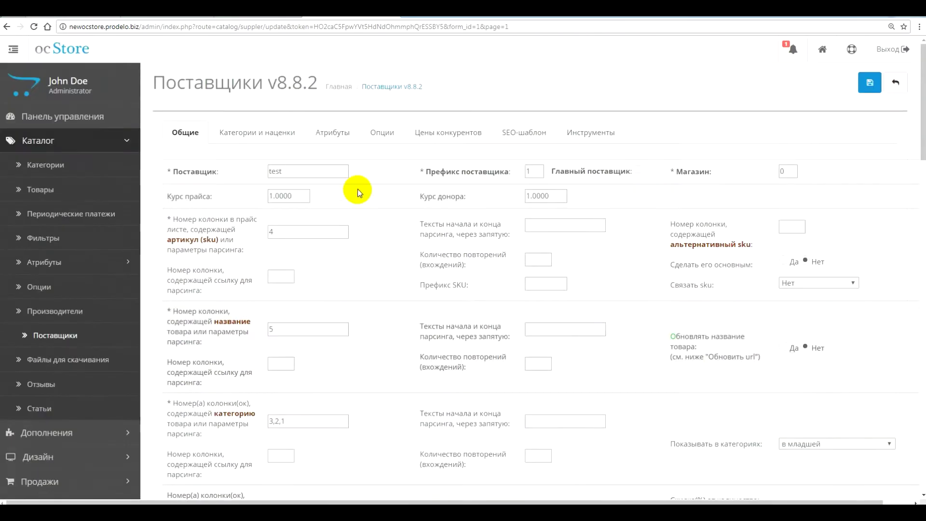
{"action": "scroll", "coordinate": [365, 264], "scroll_direction": "down", "scroll_amount": 15}
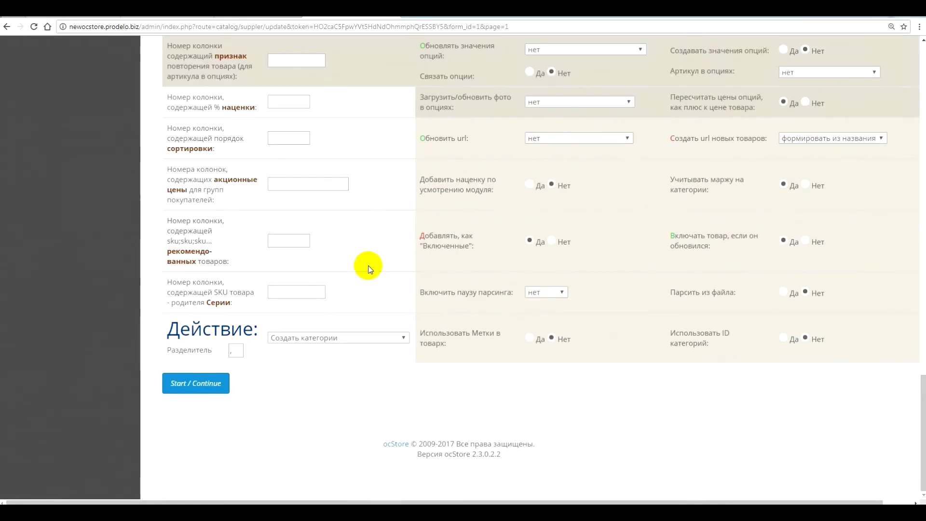
{"action": "left_click", "coordinate": [322, 341]}
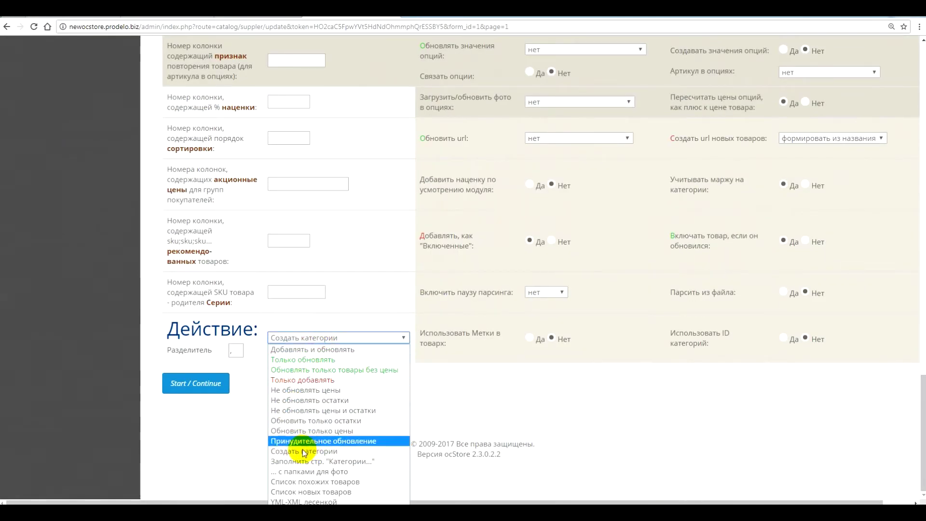
{"action": "left_click", "coordinate": [302, 390]}
{"action": "scroll", "coordinate": [763, 141], "scroll_direction": "up", "scroll_amount": 15}
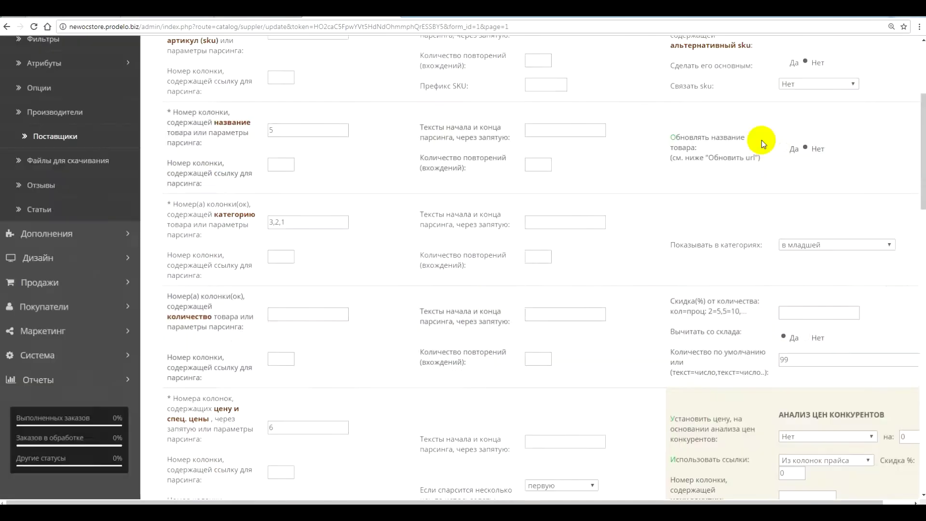
{"action": "left_click", "coordinate": [869, 85]}
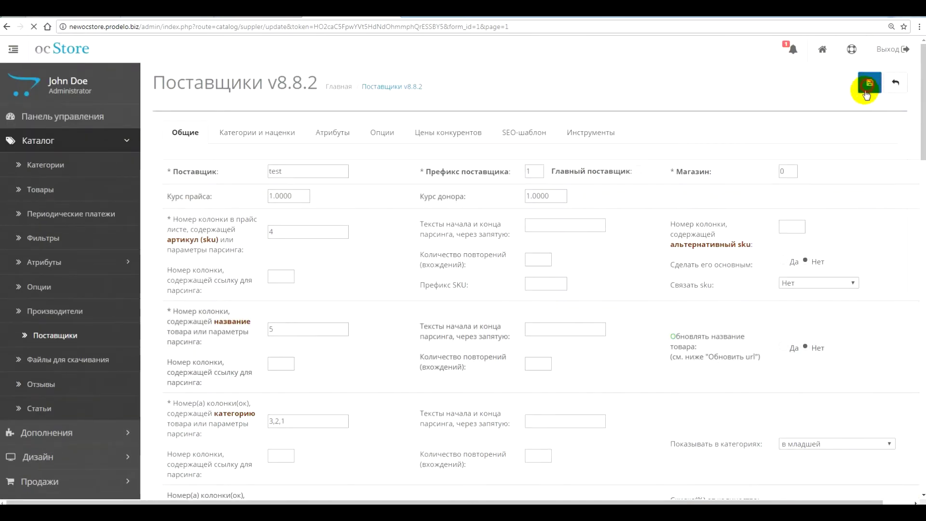
- Run the test supplier's category creation from its settings form using the price list file 3.xml
{"action": "left_click", "coordinate": [889, 193]}
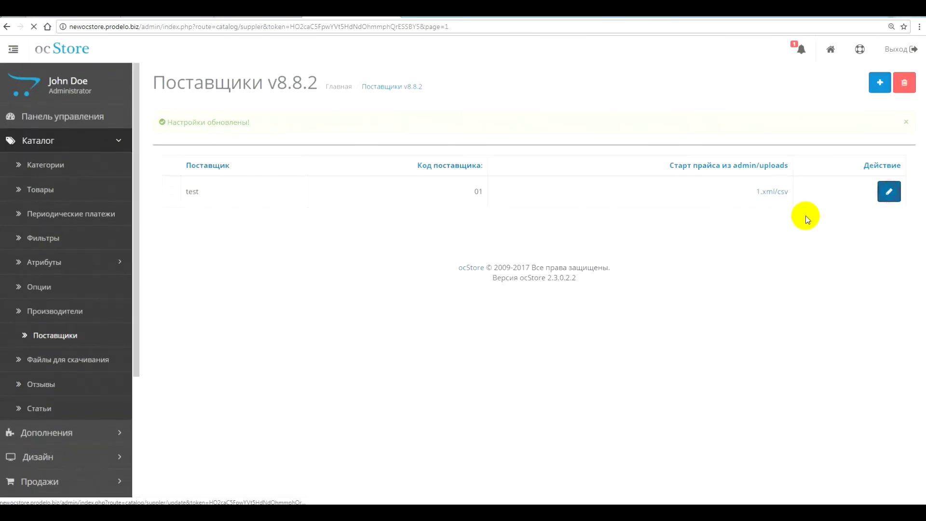
{"action": "scroll", "coordinate": [338, 314], "scroll_direction": "down", "scroll_amount": 10}
{"action": "scroll", "coordinate": [335, 318], "scroll_direction": "down", "scroll_amount": 10}
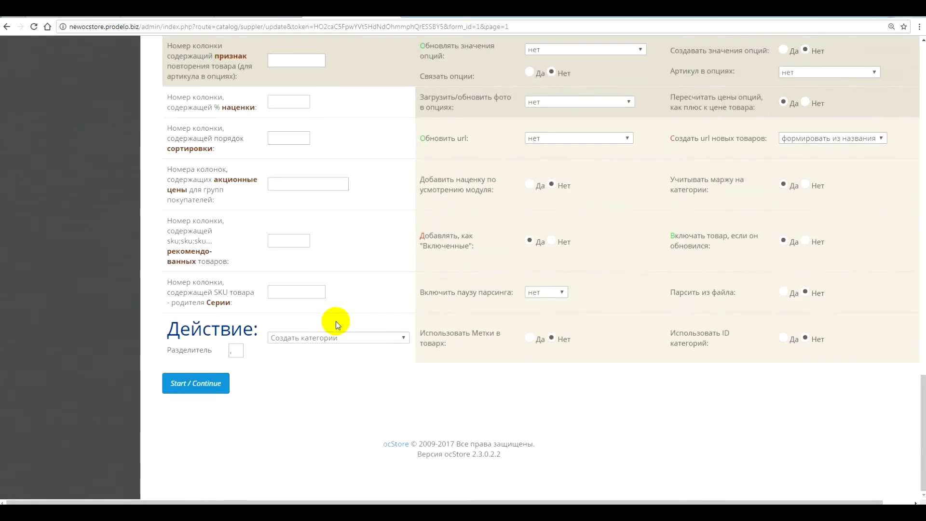
{"action": "left_click", "coordinate": [192, 385]}
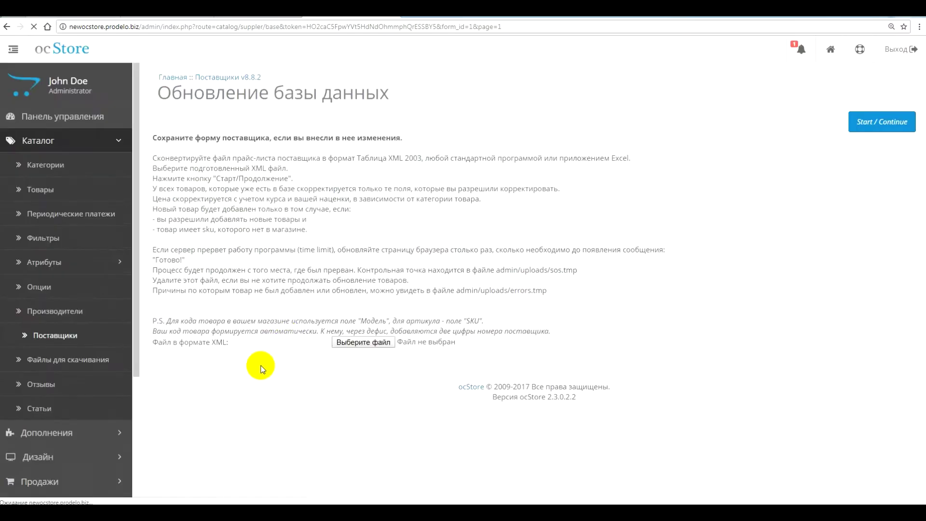
{"action": "left_click", "coordinate": [369, 345]}
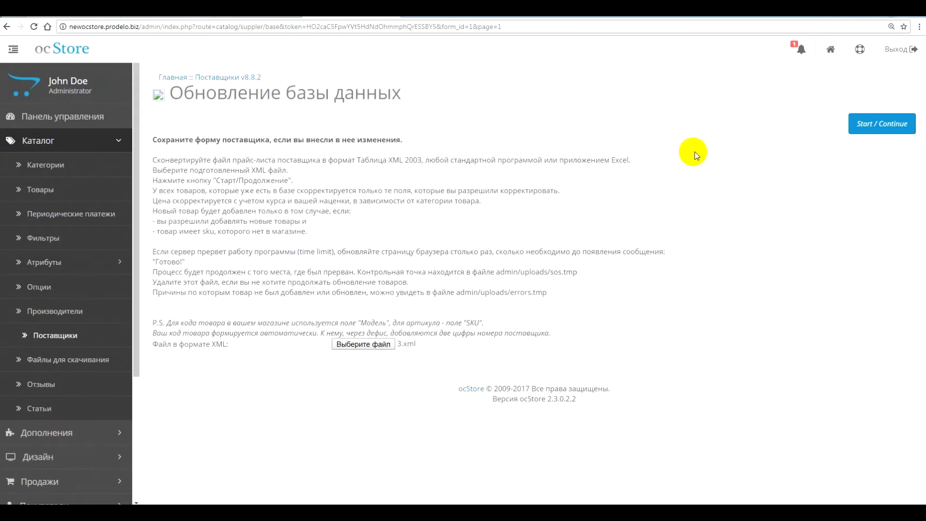
{"action": "left_click", "coordinate": [880, 125]}
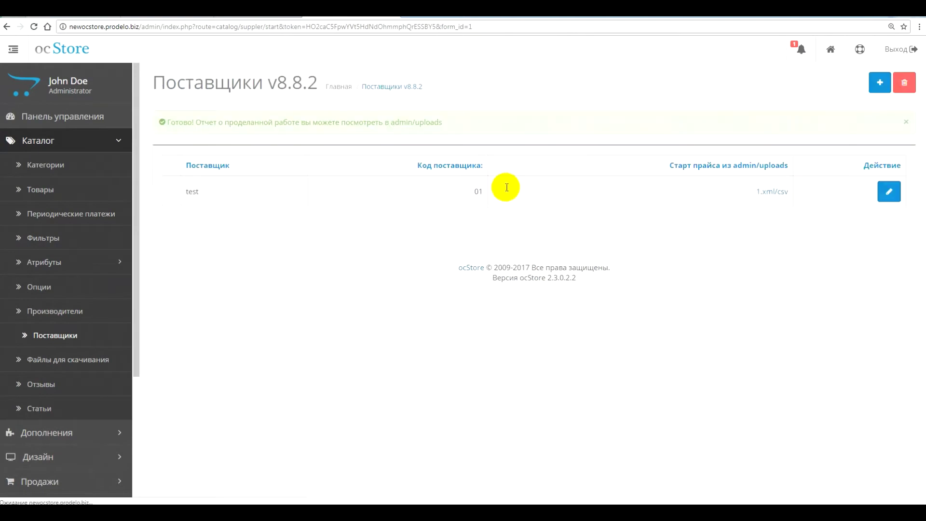
{"action": "left_click_drag", "start_coordinate": [164, 122], "coordinate": [472, 122]}
- Examine the store's category list, expanding the subcategories Дровяные котлы and Настенные газовые котлы under Котлы
{"action": "left_click", "coordinate": [44, 165]}
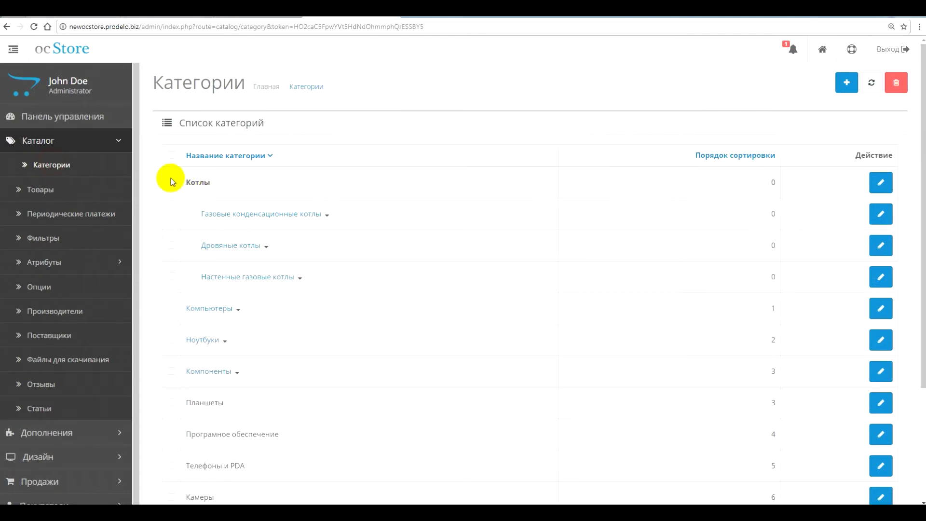
{"action": "left_click", "coordinate": [248, 213]}
{"action": "left_click", "coordinate": [245, 373]}
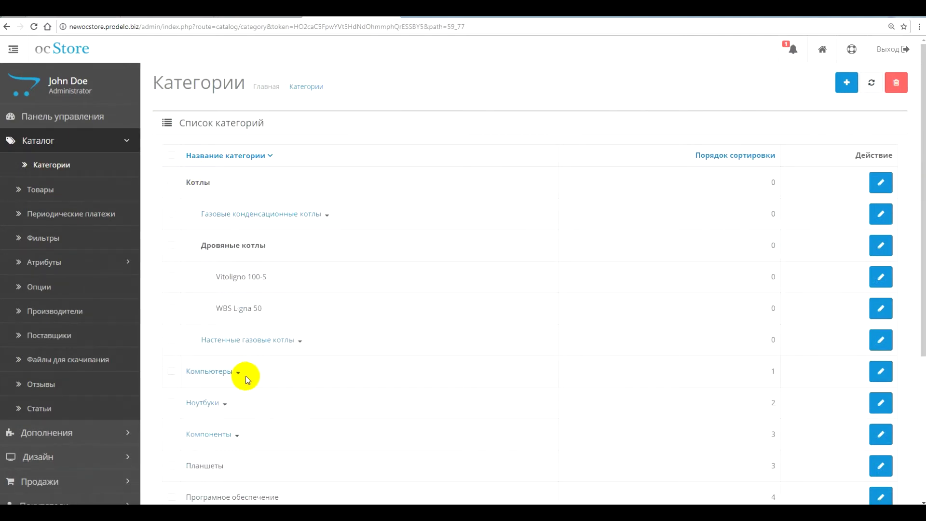
{"action": "left_click", "coordinate": [240, 340]}
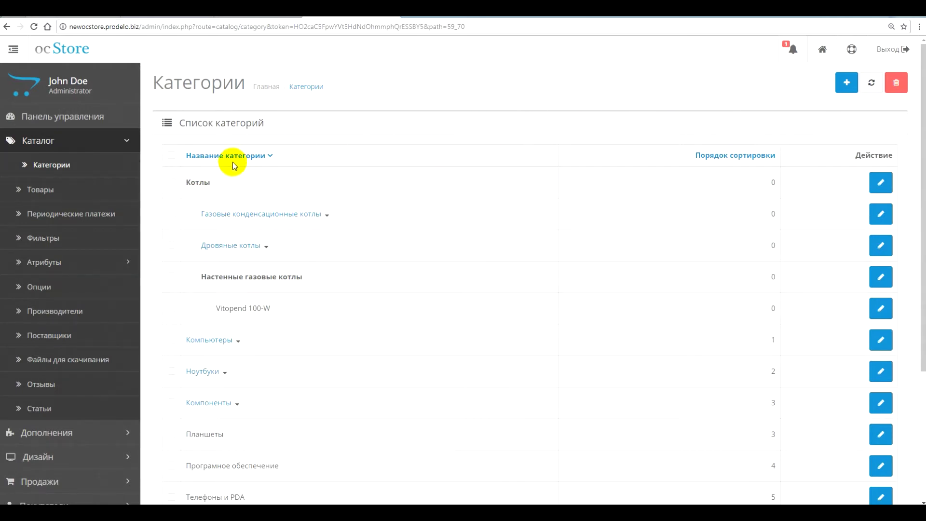
- Set the test supplier's Действие option to Заполнить стр. "Категории..." and save the form
{"action": "left_click", "coordinate": [64, 335]}
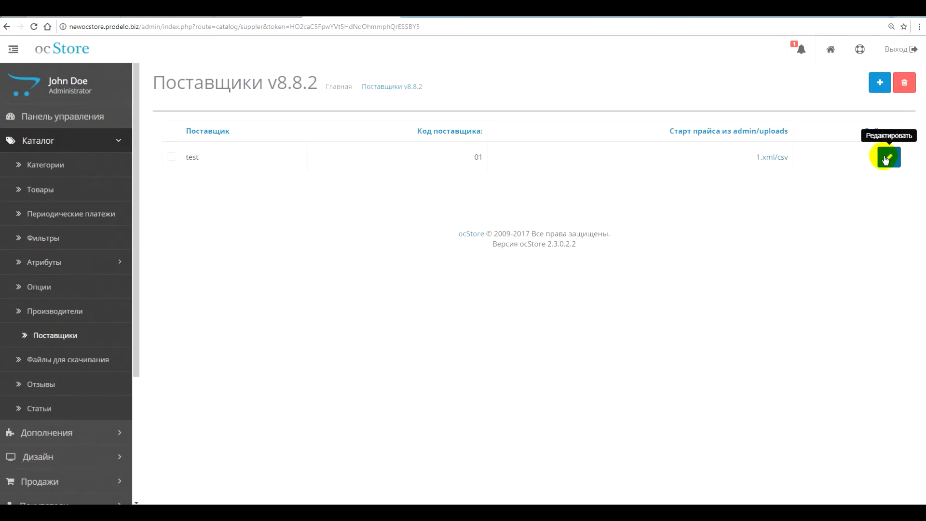
{"action": "left_click", "coordinate": [886, 160]}
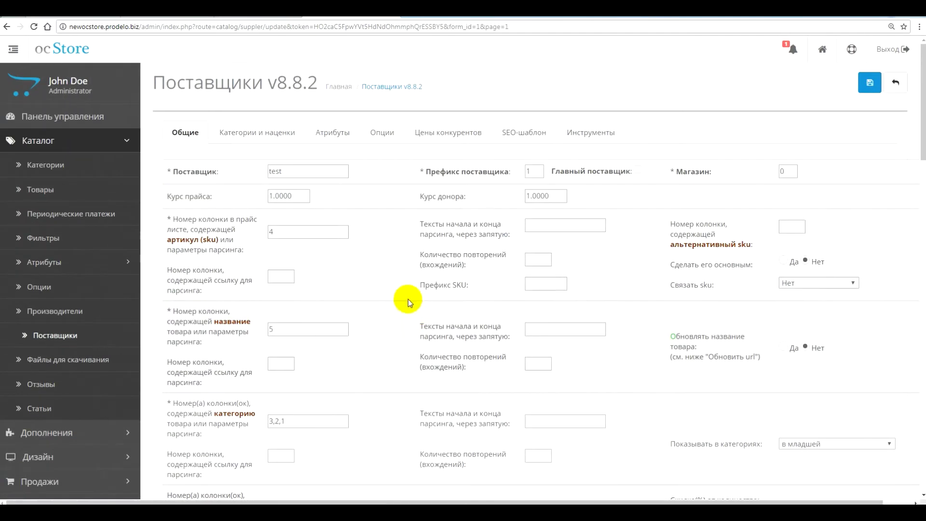
{"action": "scroll", "coordinate": [408, 299], "scroll_direction": "down", "scroll_amount": 20}
{"action": "left_click", "coordinate": [314, 338]}
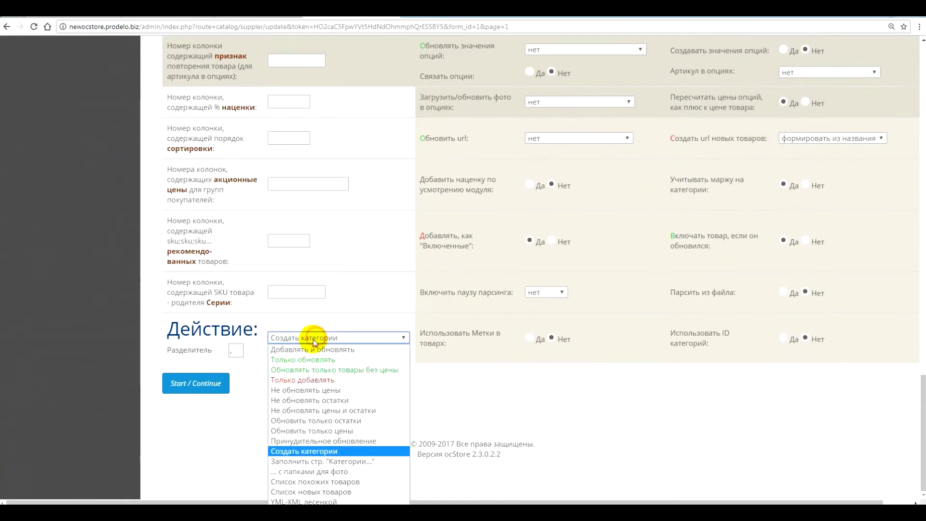
{"action": "left_click", "coordinate": [314, 462]}
{"action": "scroll", "coordinate": [349, 367], "scroll_direction": "up", "scroll_amount": 20}
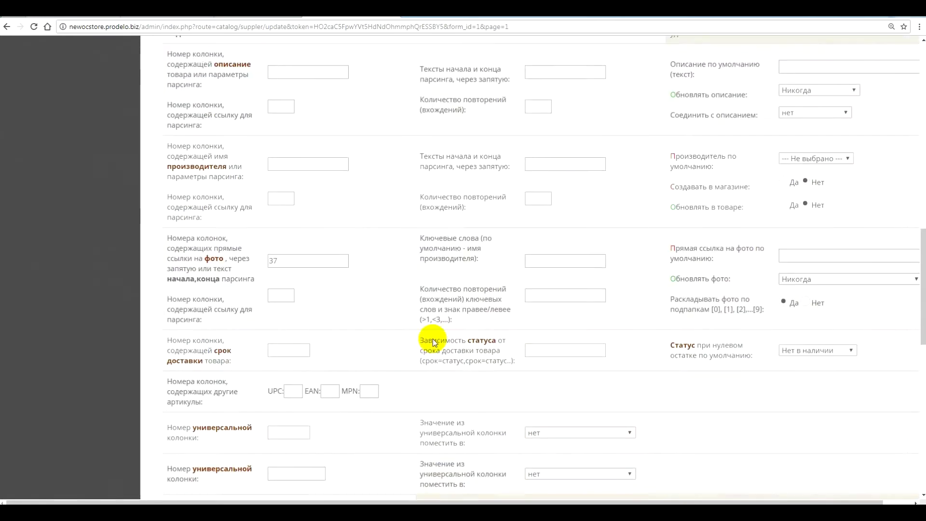
{"action": "left_click", "coordinate": [869, 88]}
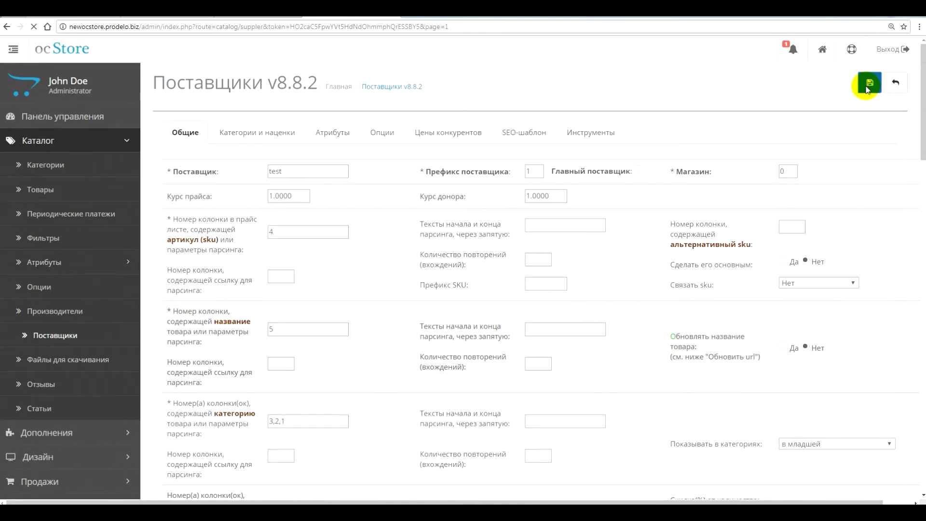
- Process the price list file 3.xml for the test supplier to fill its categories page
{"action": "left_click", "coordinate": [887, 196]}
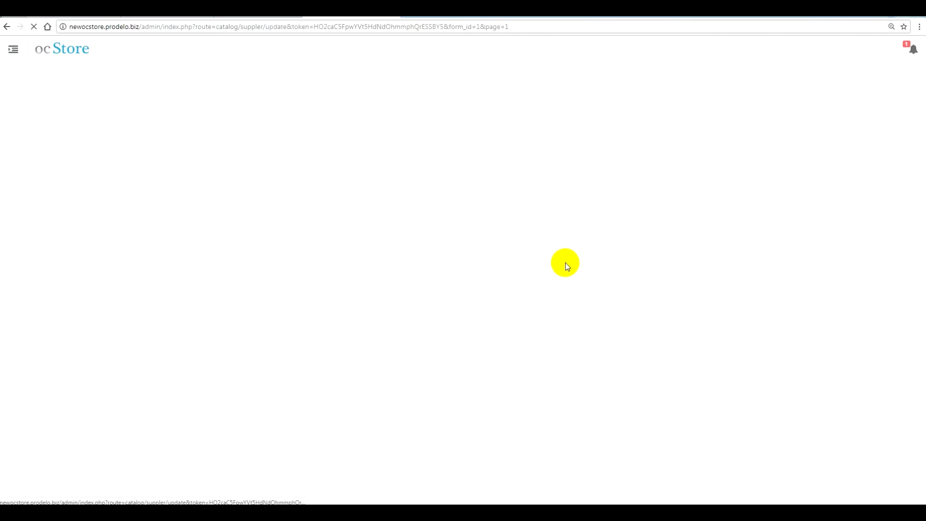
{"action": "scroll", "coordinate": [389, 301], "scroll_direction": "down", "scroll_amount": 15}
{"action": "left_click", "coordinate": [189, 384]}
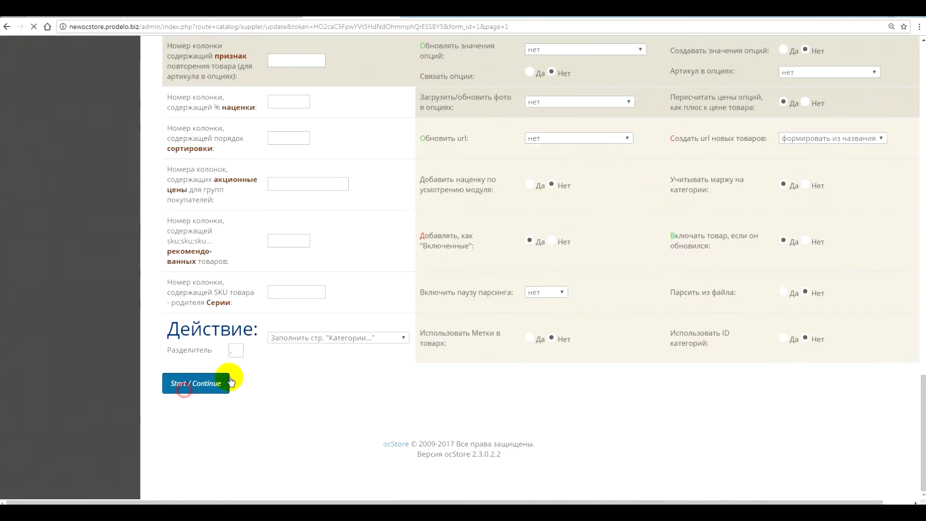
{"action": "left_click", "coordinate": [384, 344]}
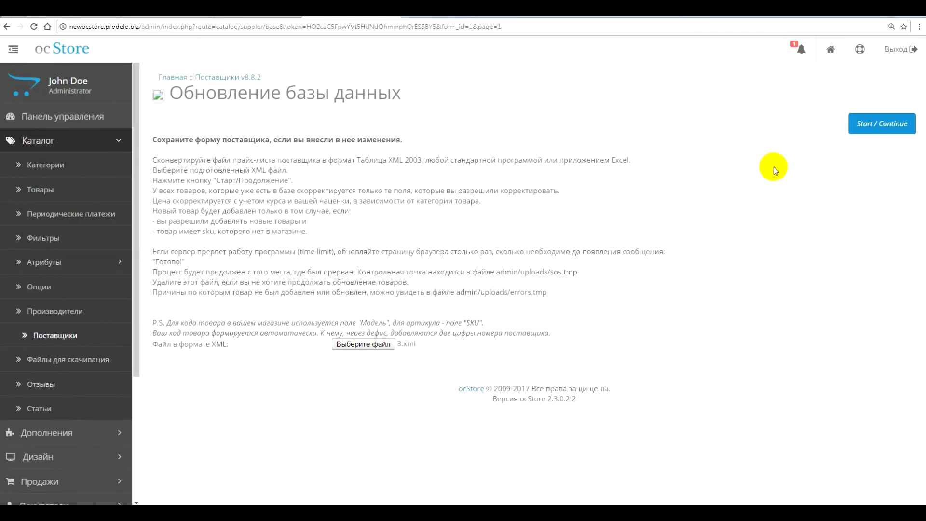
{"action": "left_click", "coordinate": [873, 134]}
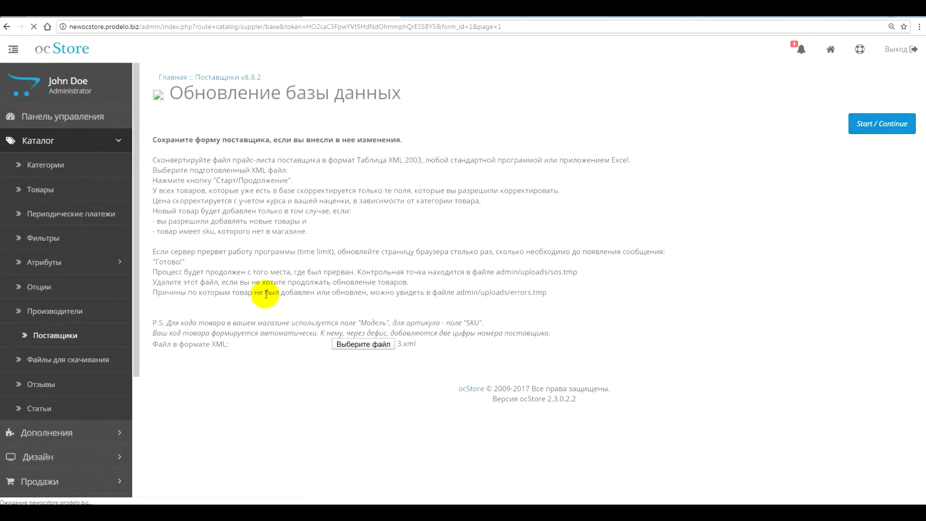
{"action": "left_click_drag", "start_coordinate": [346, 123], "coordinate": [486, 115]}
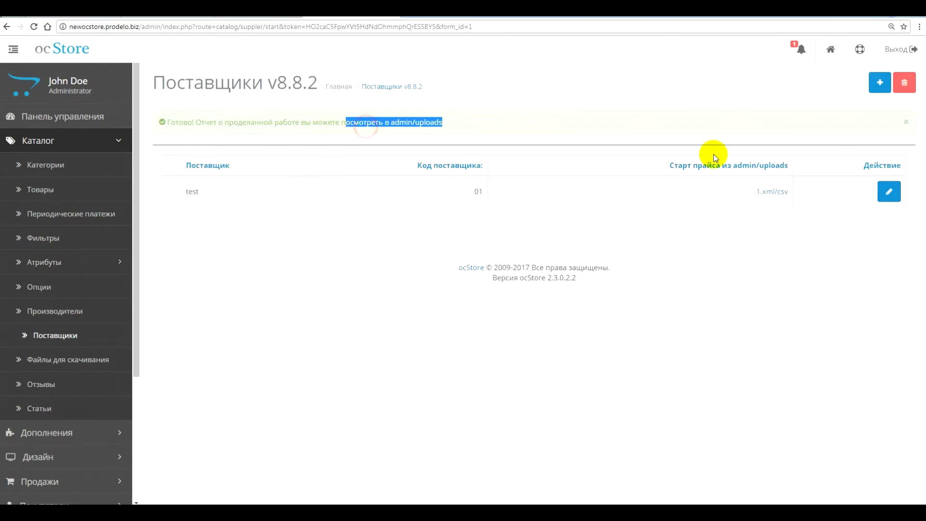
- Check the test supplier's category mappings, comparing the price-list category Vitopend 100-W with its matching store category
{"action": "left_click", "coordinate": [889, 192]}
{"action": "left_click", "coordinate": [246, 130]}
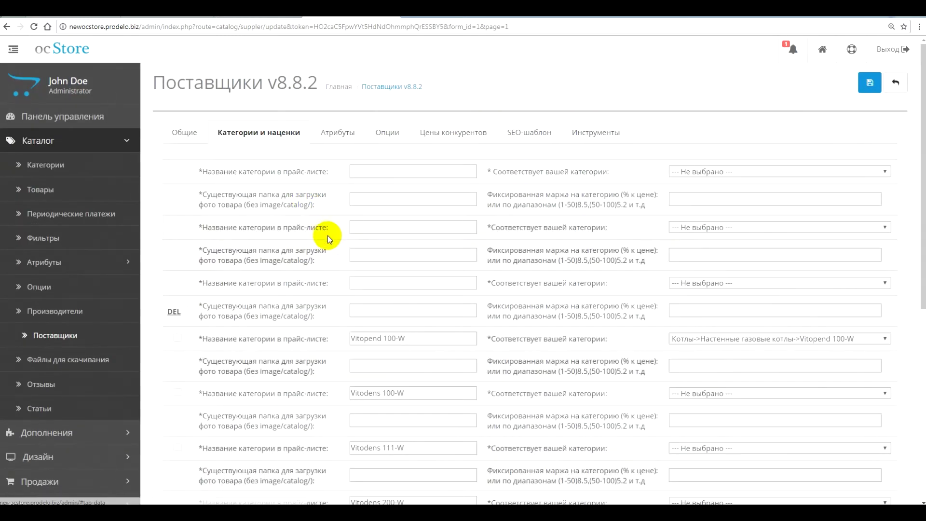
{"action": "scroll", "coordinate": [328, 236], "scroll_direction": "down", "scroll_amount": 2}
{"action": "left_click", "coordinate": [418, 226]}
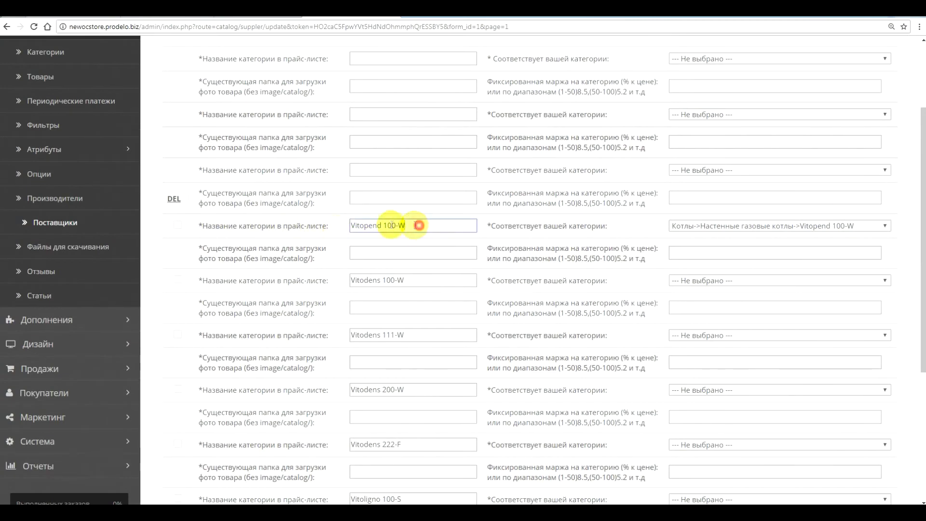
{"action": "left_click_drag", "start_coordinate": [392, 226], "coordinate": [325, 225]}
{"action": "left_click_drag", "start_coordinate": [555, 227], "coordinate": [647, 225]}
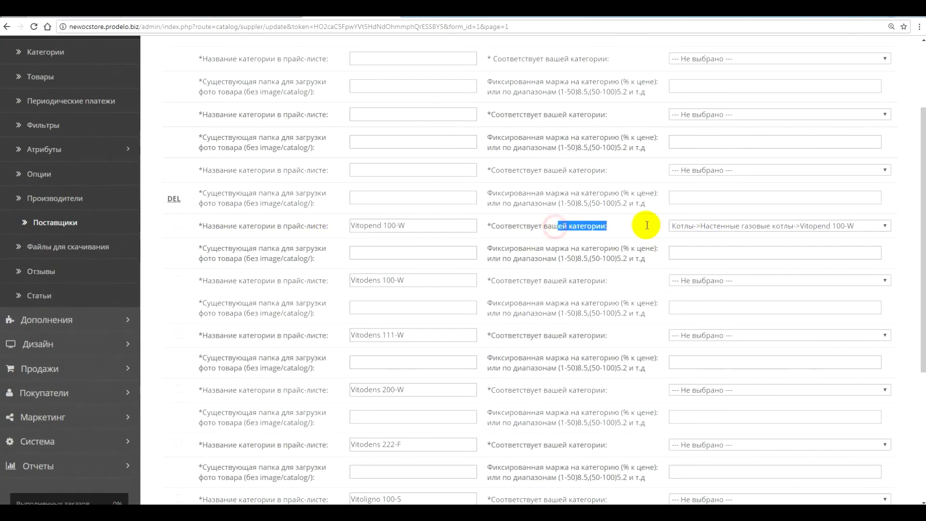
- Compare the price-list category names Vitopend 100-W and Vitodens 100-W and check which of them has a matching store category
{"action": "left_click", "coordinate": [717, 225]}
{"action": "left_click", "coordinate": [719, 226]}
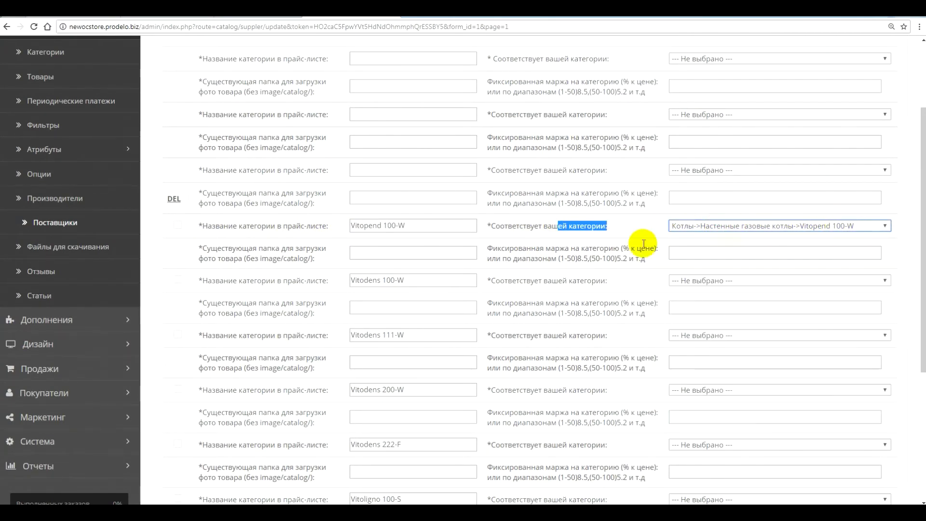
{"action": "scroll", "coordinate": [644, 244], "scroll_direction": "down", "scroll_amount": 2}
{"action": "left_click_drag", "start_coordinate": [360, 167], "coordinate": [433, 164]}
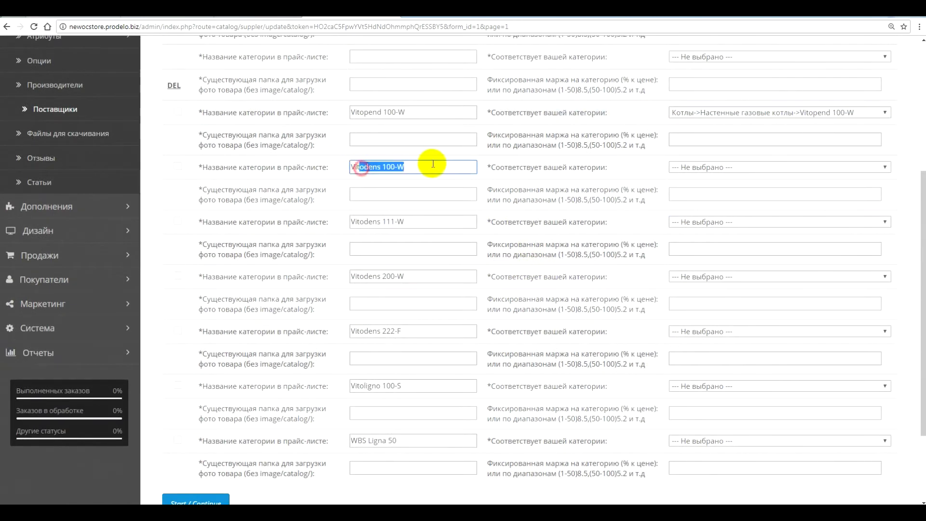
{"action": "left_click", "coordinate": [378, 168]}
{"action": "left_click", "coordinate": [365, 113]}
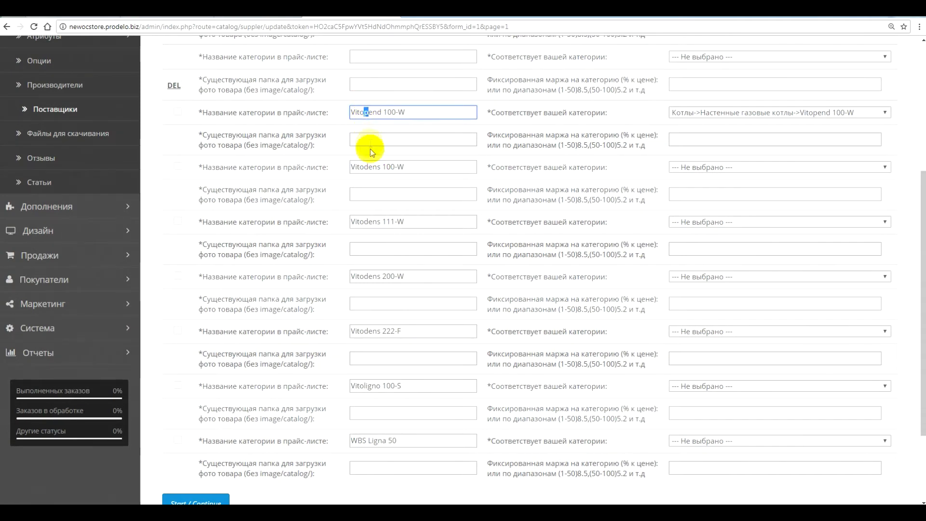
{"action": "left_click_drag", "start_coordinate": [363, 167], "coordinate": [367, 167]}
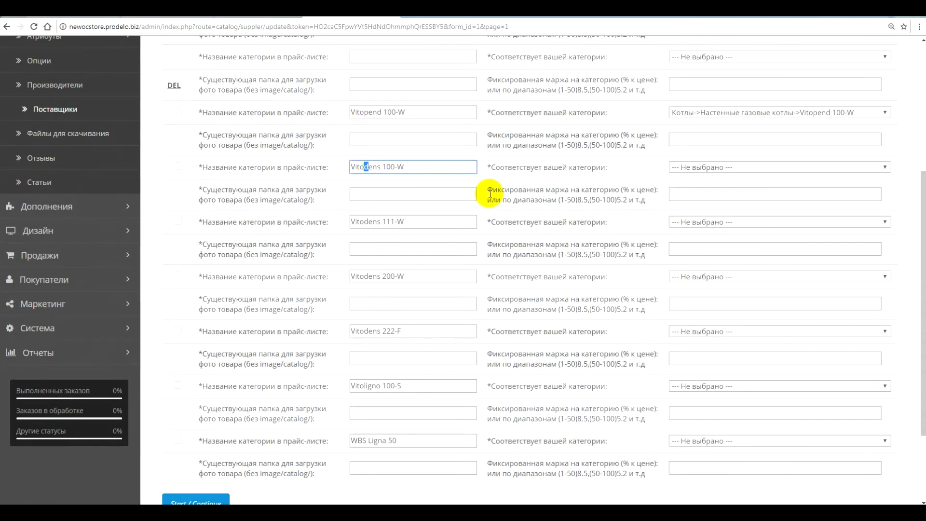
- Map the price-list categories Vitodens 100-W, 111-W, 200-W and 222-F to their same-named store categories under Котлы->Газовые конденсационные котлы
{"action": "left_click", "coordinate": [739, 168]}
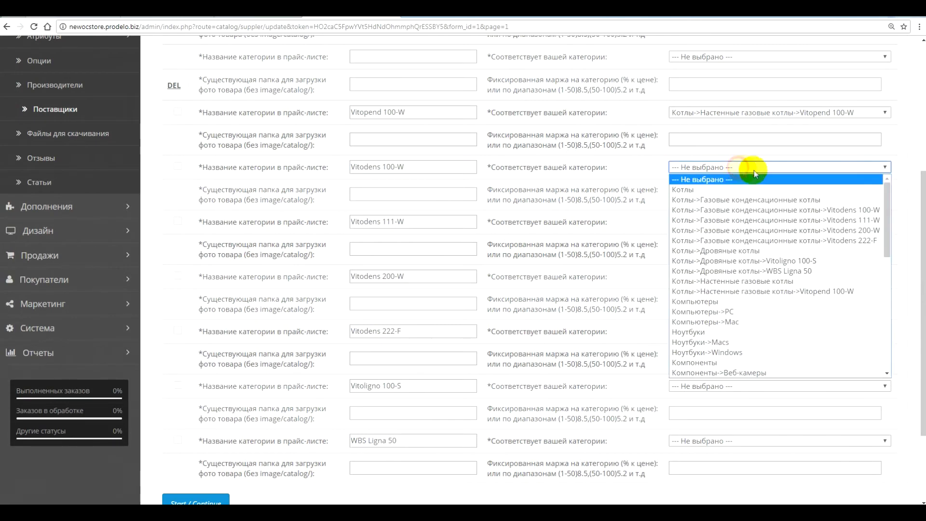
{"action": "left_click", "coordinate": [850, 215]}
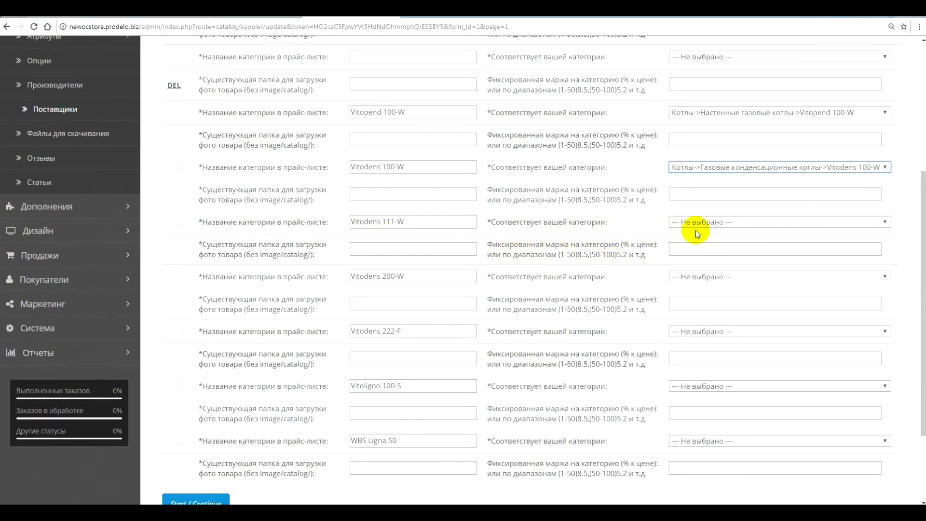
{"action": "left_click", "coordinate": [711, 222]}
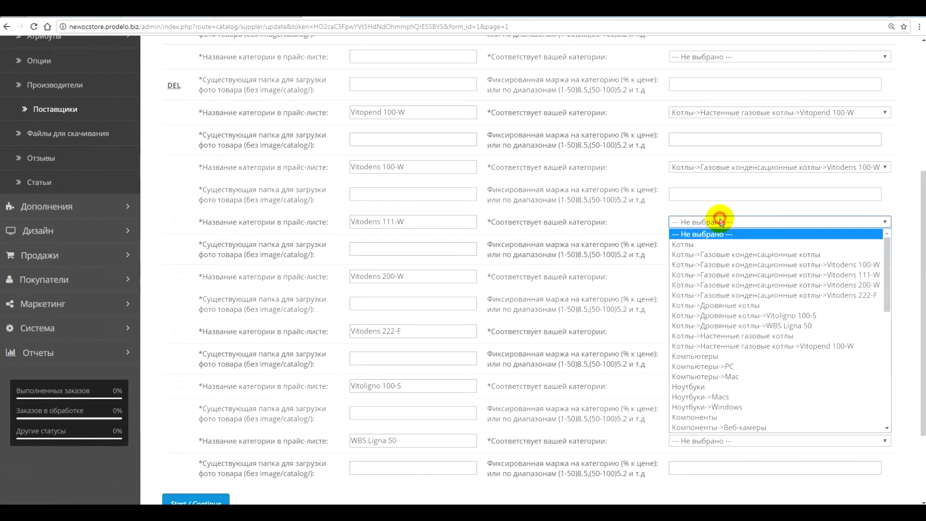
{"action": "left_click", "coordinate": [770, 275]}
{"action": "left_click", "coordinate": [731, 277]}
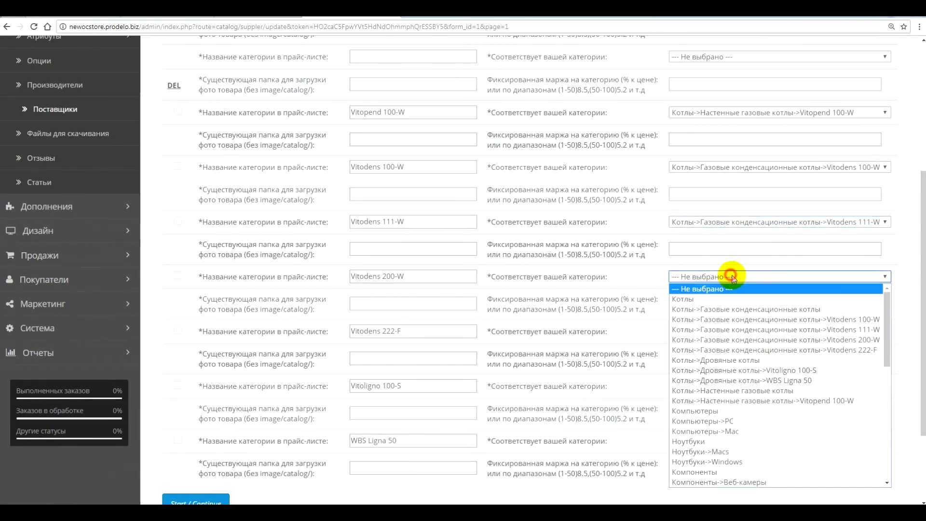
{"action": "left_click", "coordinate": [786, 340]}
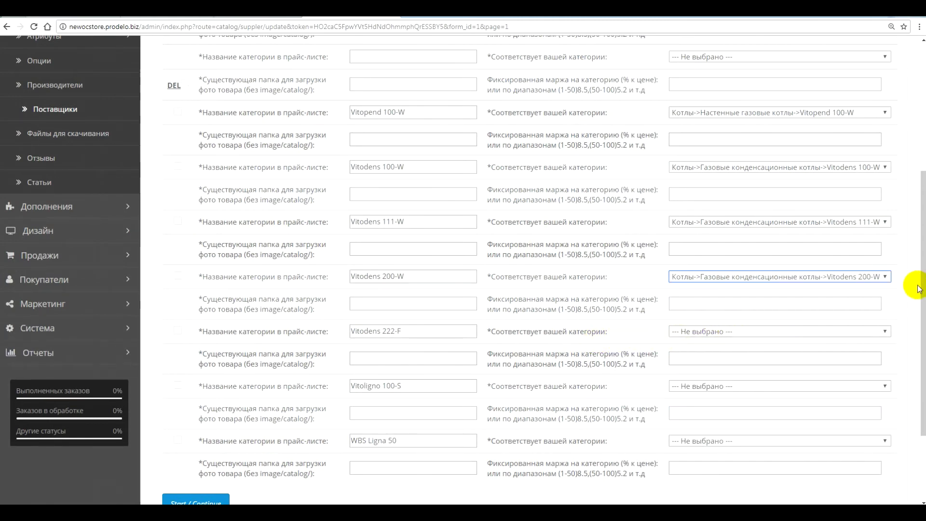
{"action": "left_click_drag", "start_coordinate": [918, 265], "coordinate": [918, 316]}
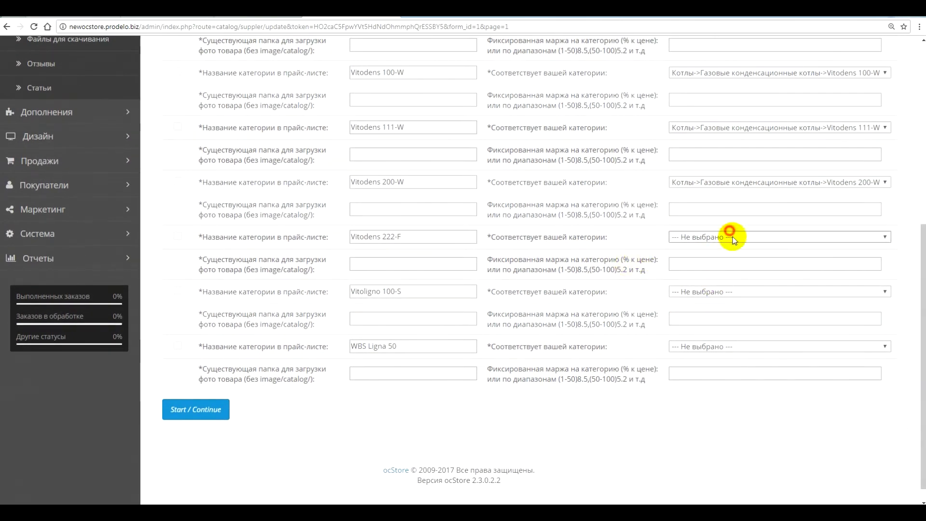
{"action": "left_click", "coordinate": [732, 237]}
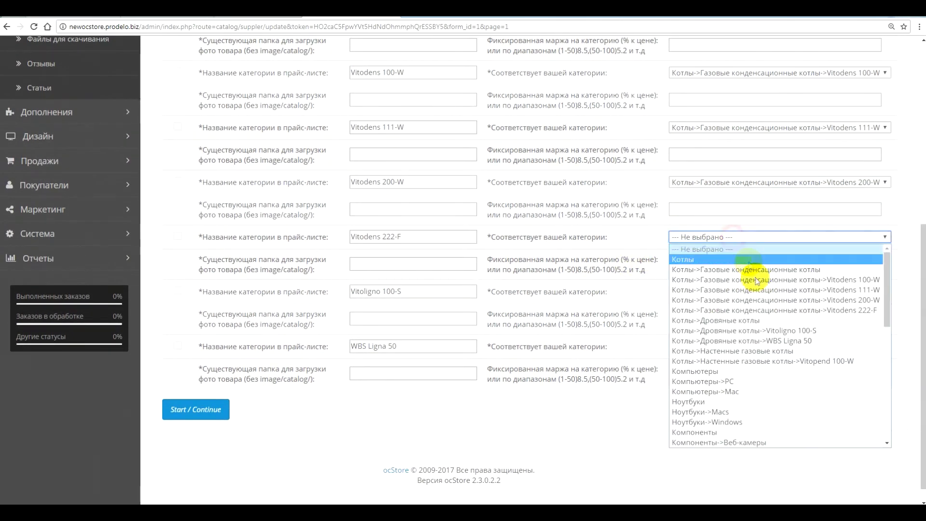
{"action": "left_click", "coordinate": [841, 310]}
- Map the price-list categories Vitoligno 100-S and WBS Ligna 50 to their same-named store categories under Котлы->Дровяные котлы
{"action": "left_click", "coordinate": [717, 292]}
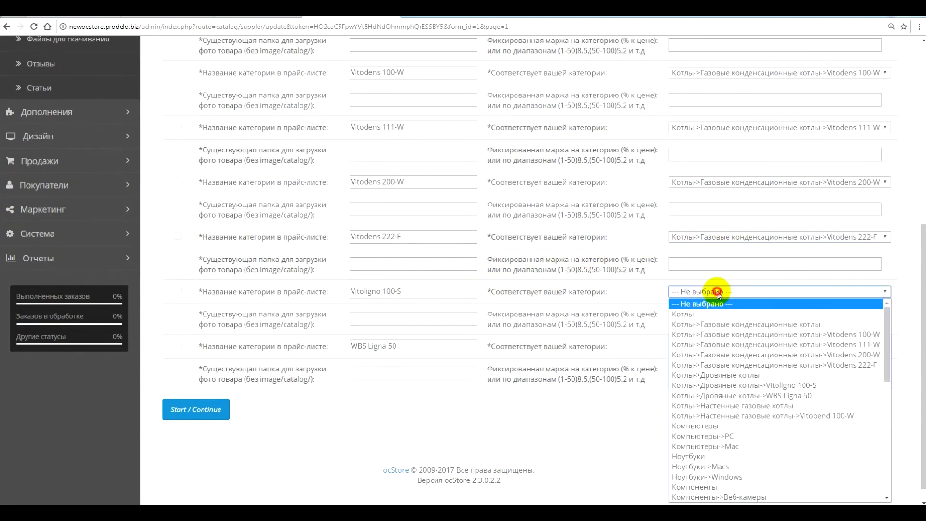
{"action": "left_click", "coordinate": [781, 385]}
{"action": "left_click", "coordinate": [731, 346]}
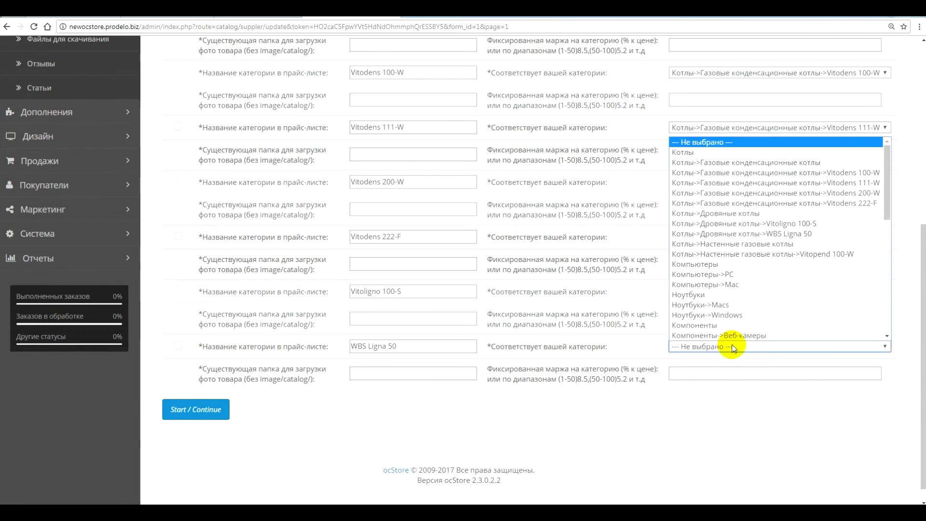
{"action": "left_click", "coordinate": [771, 235]}
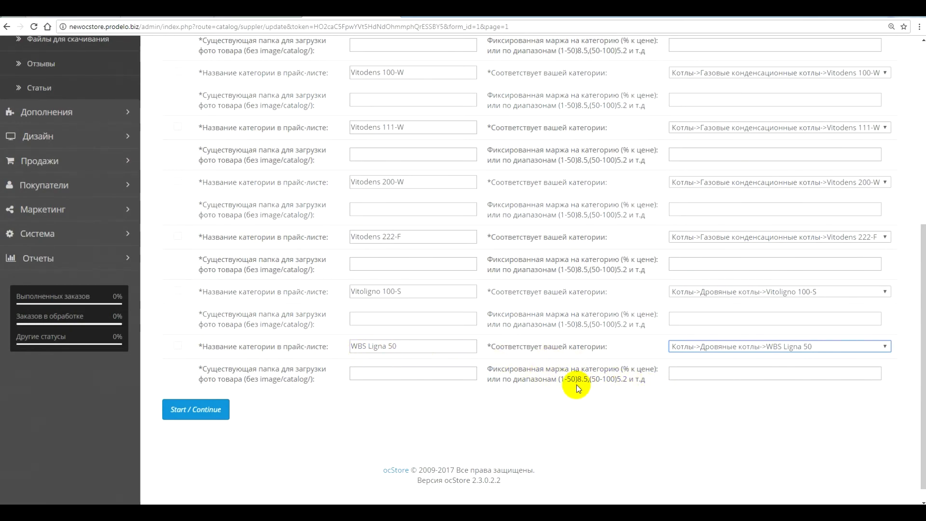
- Save the supplier form with the completed category mappings
{"action": "scroll", "coordinate": [577, 384], "scroll_direction": "up", "scroll_amount": 2}
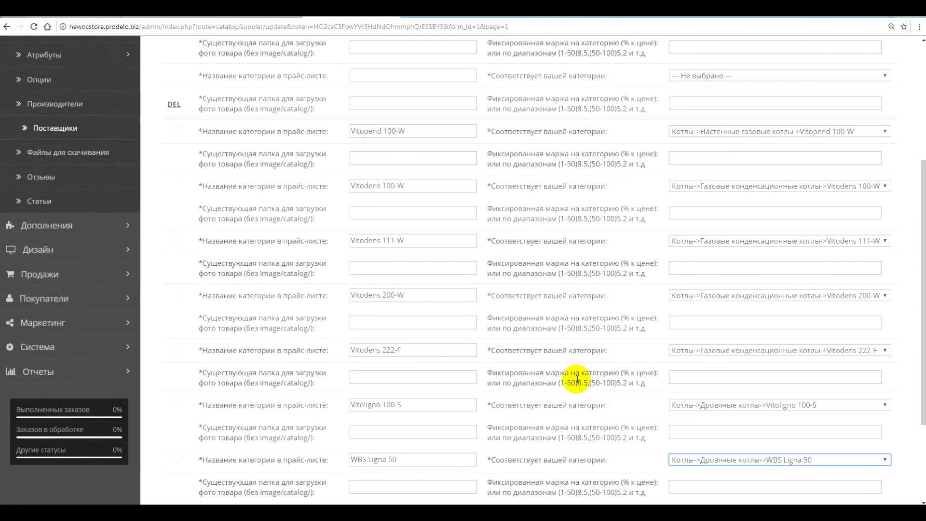
{"action": "scroll", "coordinate": [577, 379], "scroll_direction": "up", "scroll_amount": 4}
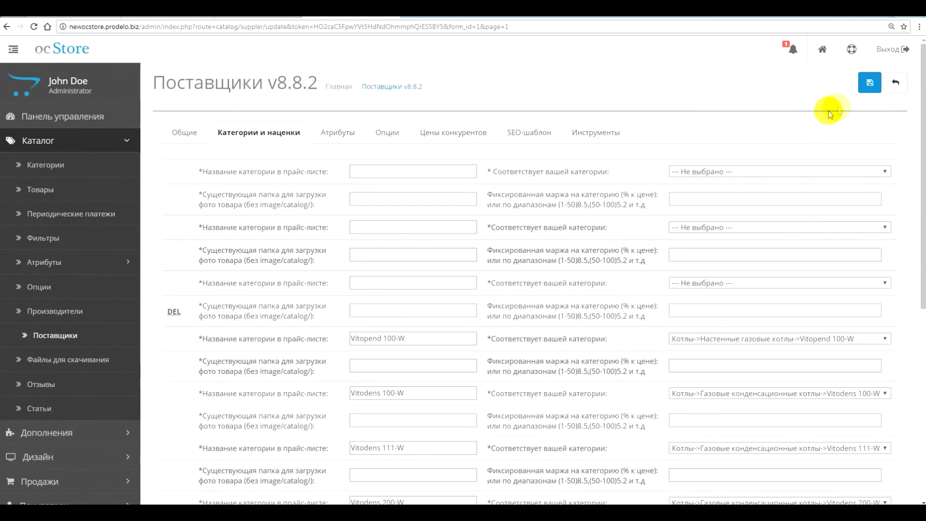
{"action": "left_click", "coordinate": [870, 83]}
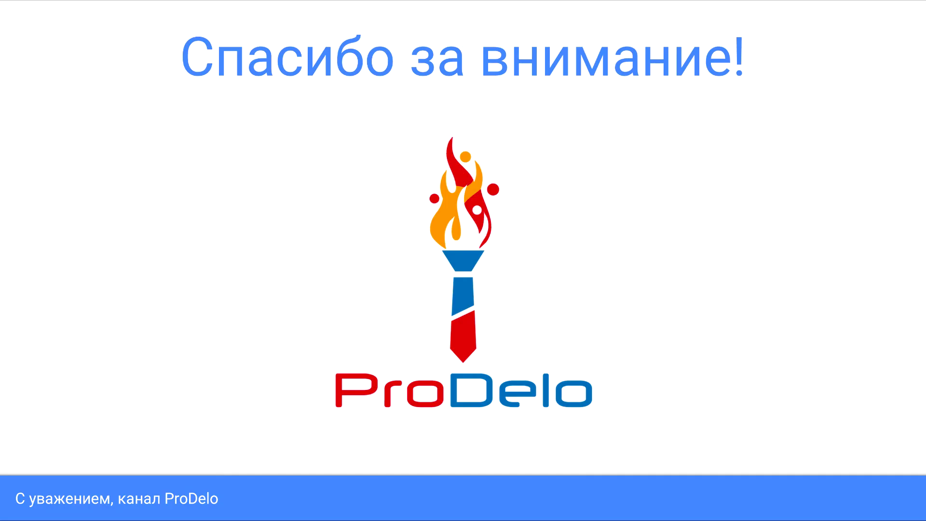